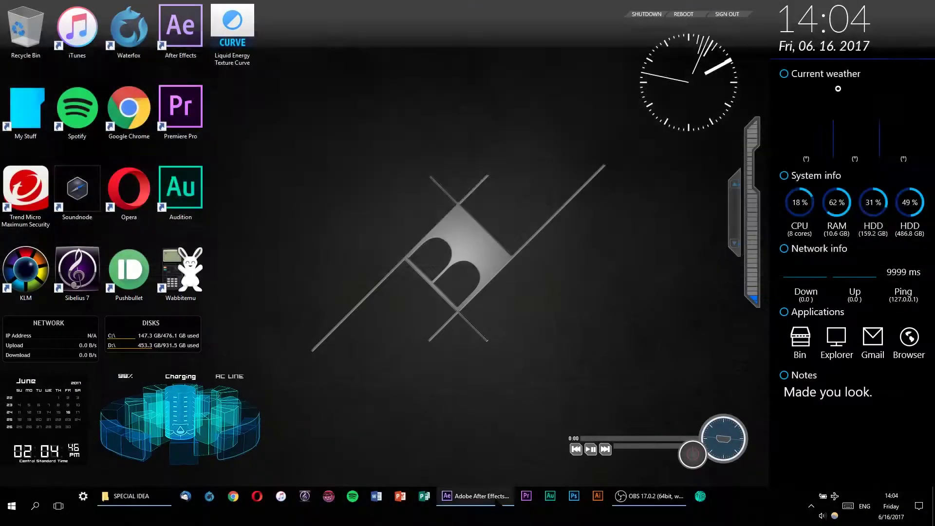
Step: Bring After Effects forward and preview Comp 2's turbulent-noise liquid texture, then stop playback
{"action": "key", "text": "alt+Tab"}
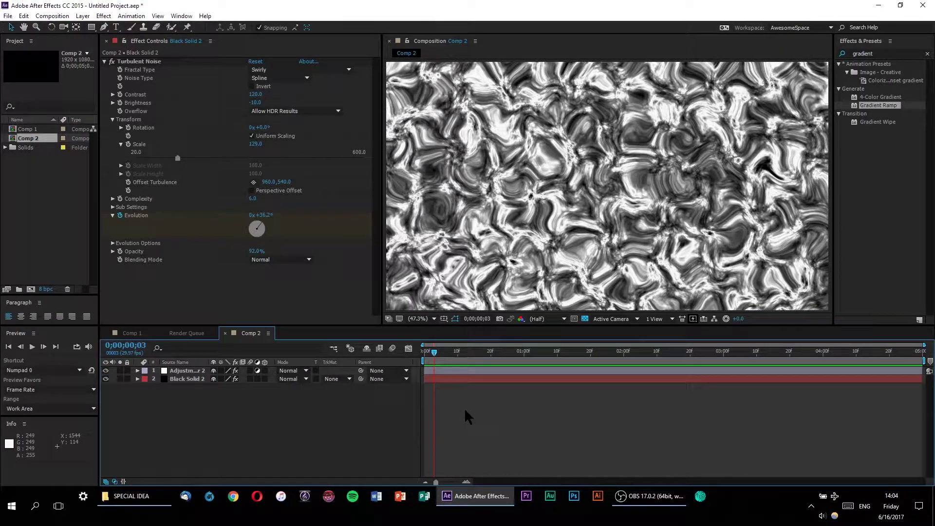
{"action": "key", "text": "space"}
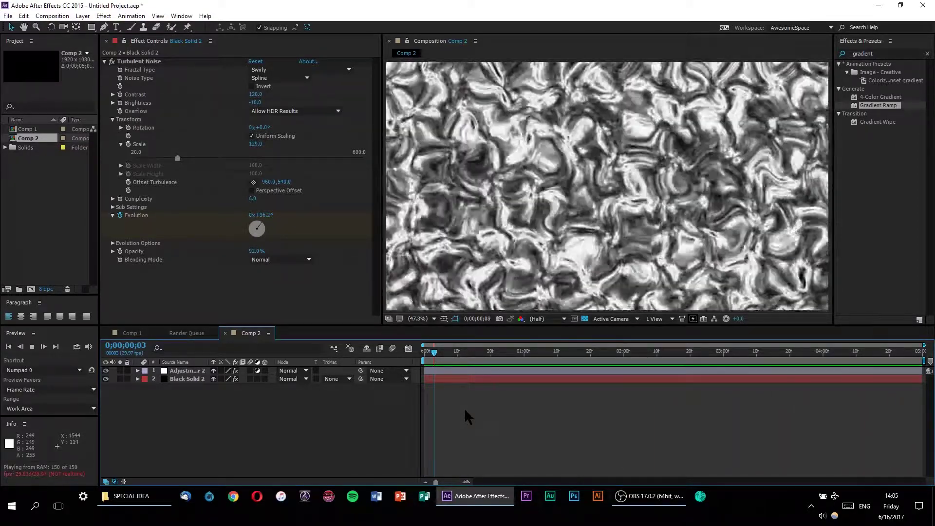
{"action": "key", "text": "space"}
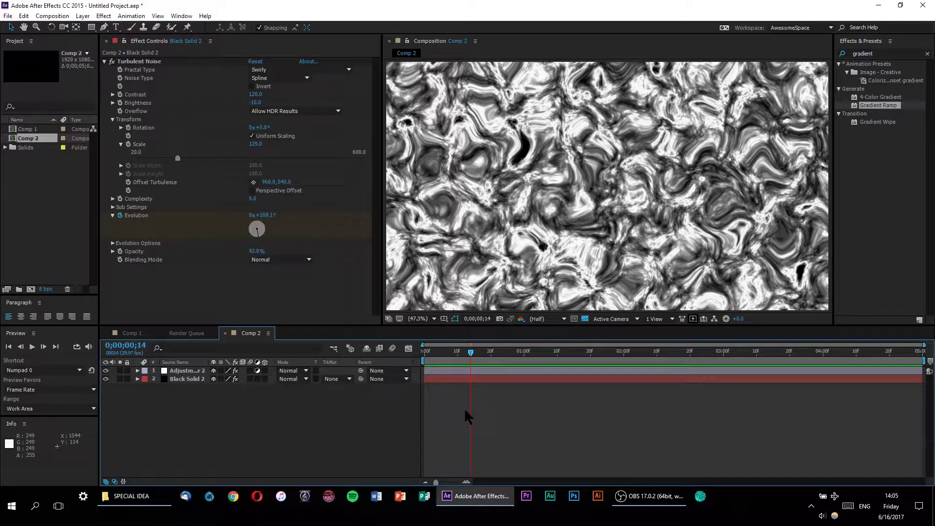
Step: Queue Comp 2 for rendering as an AVI named 'liquid texture' and start the render
{"action": "left_click", "coordinate": [46, 17]}
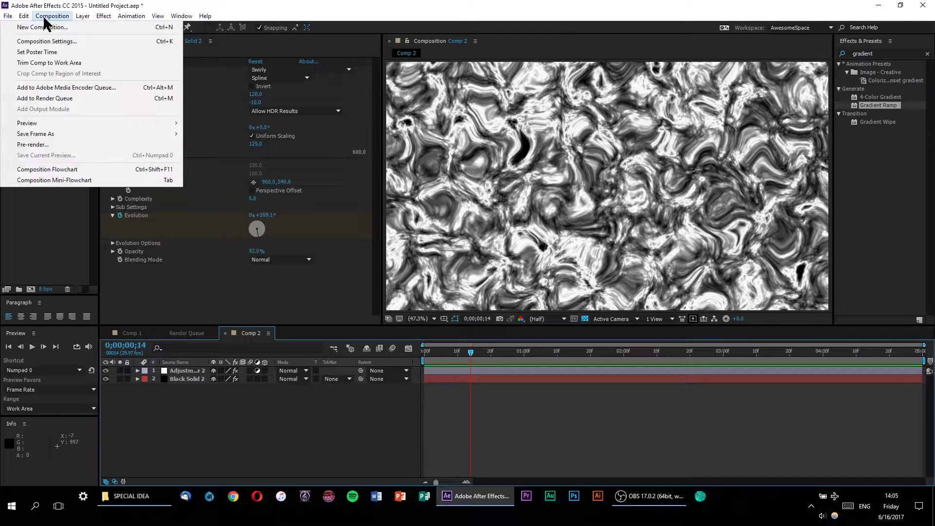
{"action": "left_click", "coordinate": [104, 98]}
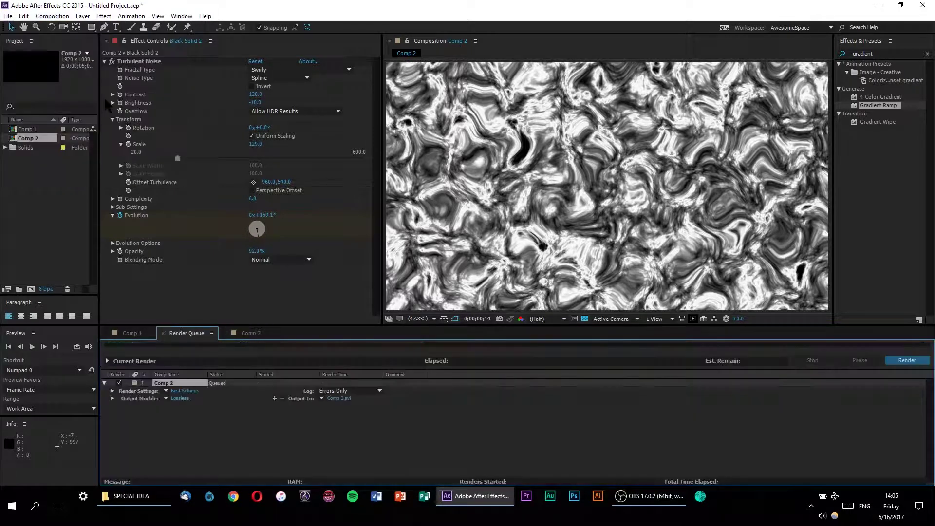
{"action": "left_click", "coordinate": [180, 398]}
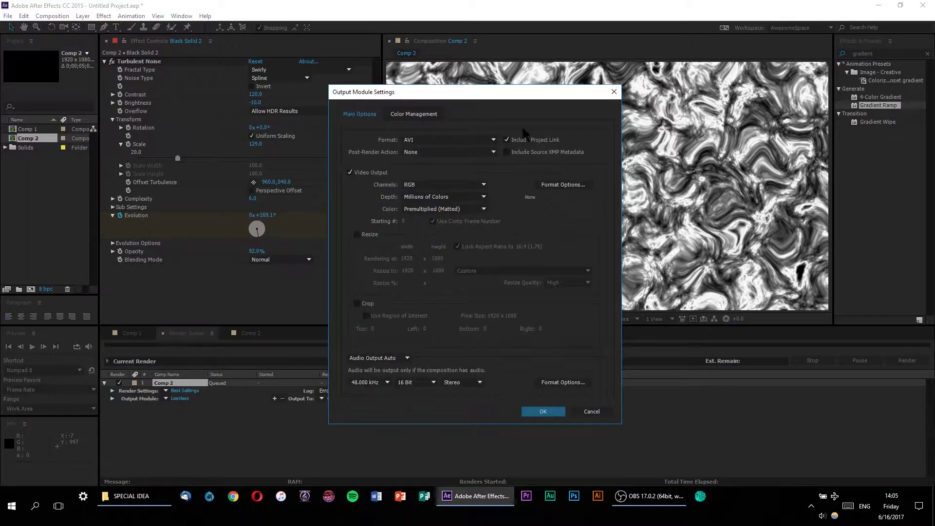
{"action": "left_click", "coordinate": [545, 411]}
{"action": "left_click", "coordinate": [346, 398]}
{"action": "type", "text": "liquid texture"}
{"action": "key", "text": "Return"}
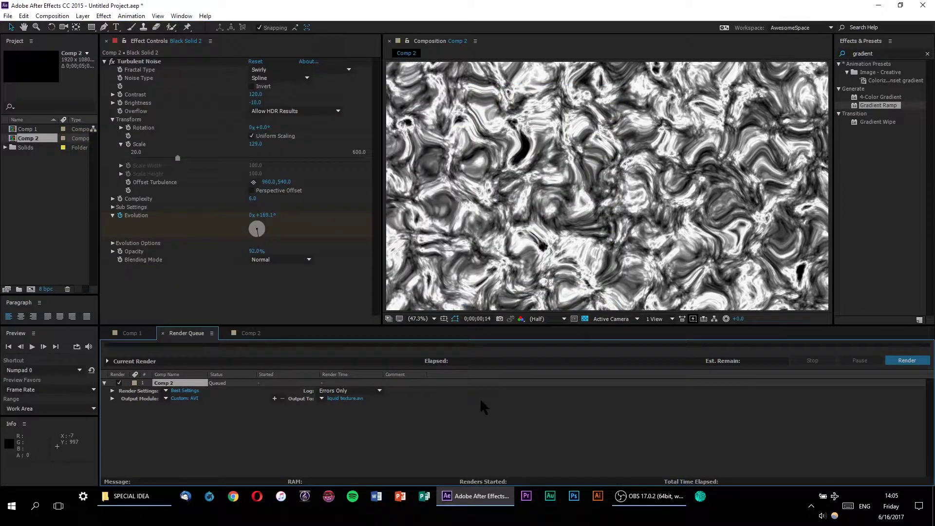
{"action": "left_click", "coordinate": [922, 361]}
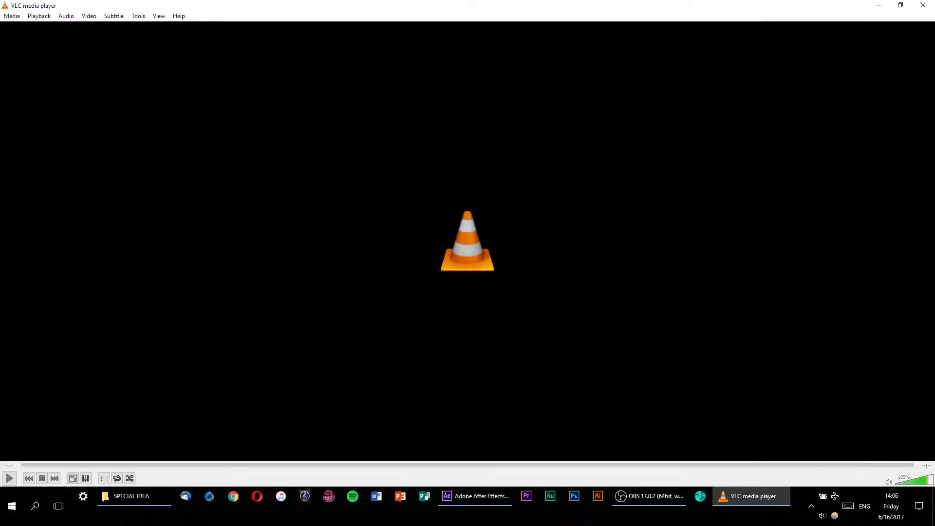
Step: Close VLC media player after checking the rendered liquid texture clip
{"action": "left_click", "coordinate": [923, 5]}
Step: Import liquid texture.avi into the project and create the new Comp 3 with default settings
{"action": "left_click_drag", "start_coordinate": [229, 124], "coordinate": [17, 209]}
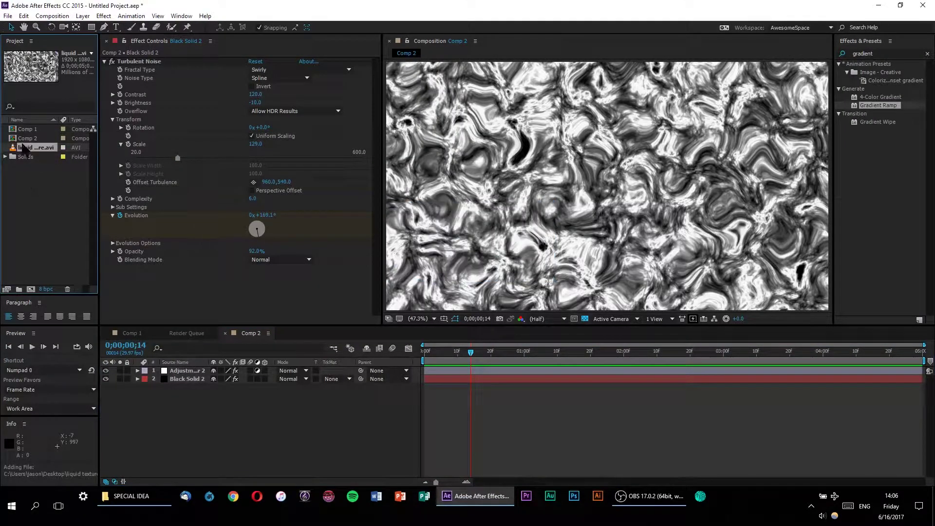
{"action": "key", "text": "ctrl+n"}
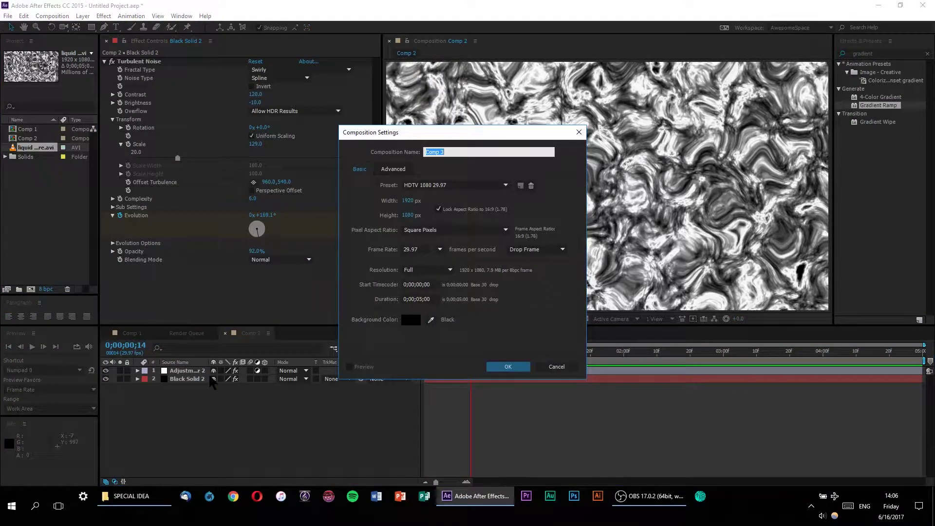
{"action": "left_click", "coordinate": [508, 367]}
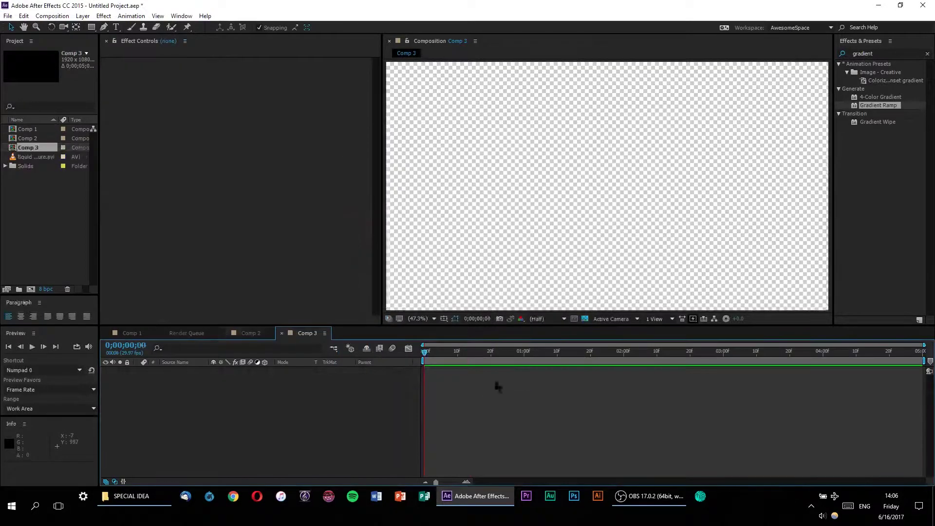
Step: Add two black solids, Black Solid 3 and Black Solid 4, and select Black Solid 4
{"action": "key", "text": "ctrl+y"}
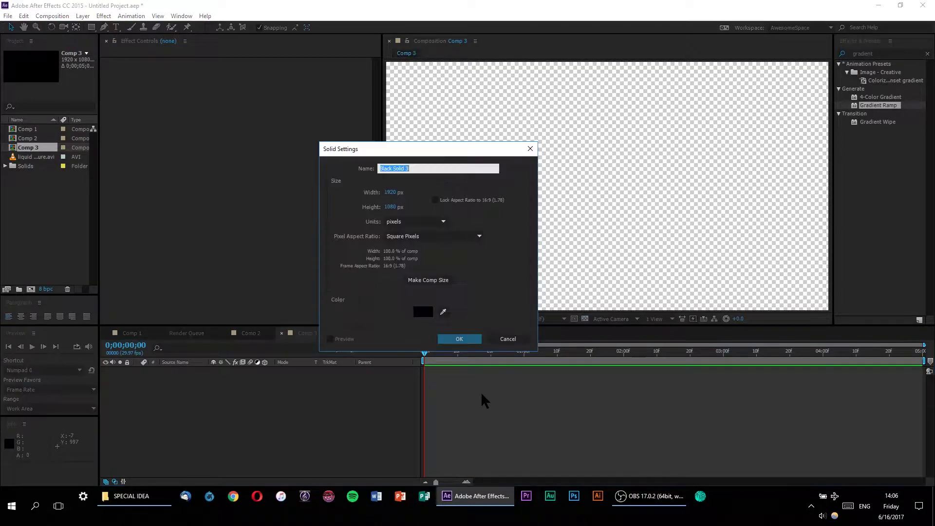
{"action": "key", "text": "Return"}
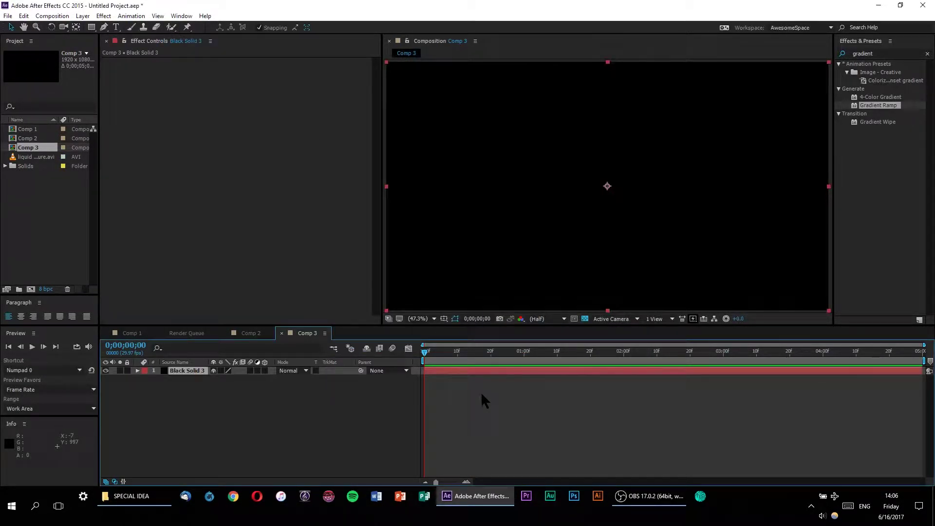
{"action": "key", "text": "ctrl+y"}
{"action": "key", "text": "Return"}
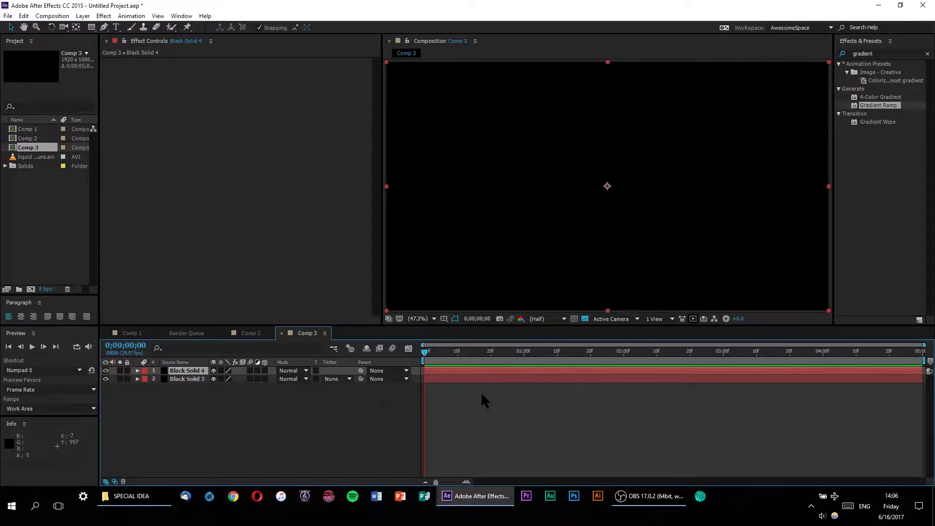
{"action": "left_click", "coordinate": [194, 372]}
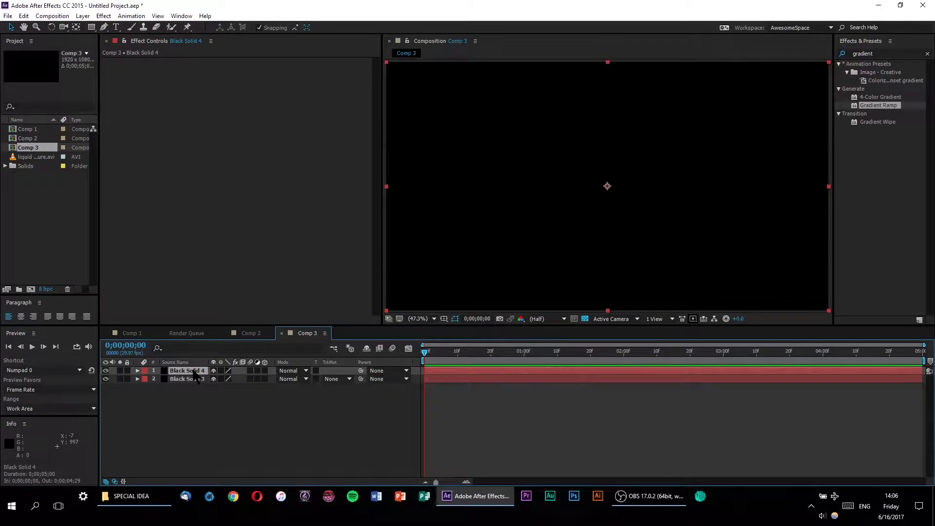
Step: Apply the Element effect to Black Solid 4 through the 'elem' effect search
{"action": "key", "text": "ctrl+space"}
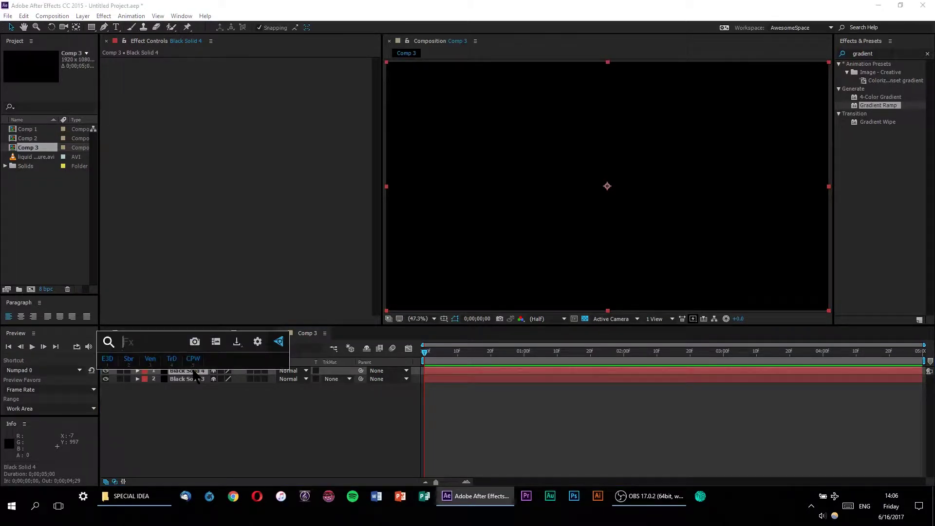
{"action": "type", "text": "elem"}
{"action": "key", "text": "Return"}
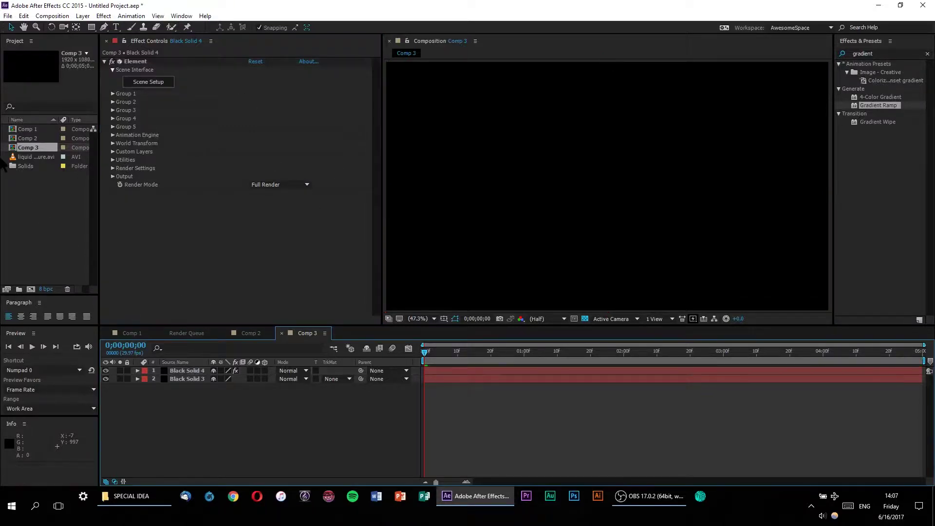
Step: Place liquid texture.avi at the bottom of Comp 3's layer stack and hide it
{"action": "left_click", "coordinate": [30, 157]}
{"action": "left_click_drag", "start_coordinate": [31, 157], "coordinate": [224, 429]}
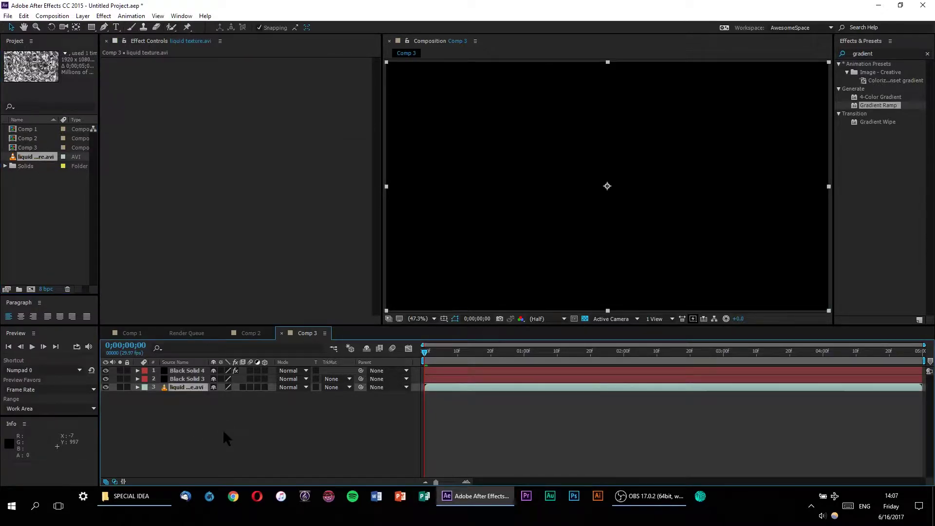
{"action": "left_click", "coordinate": [105, 388]}
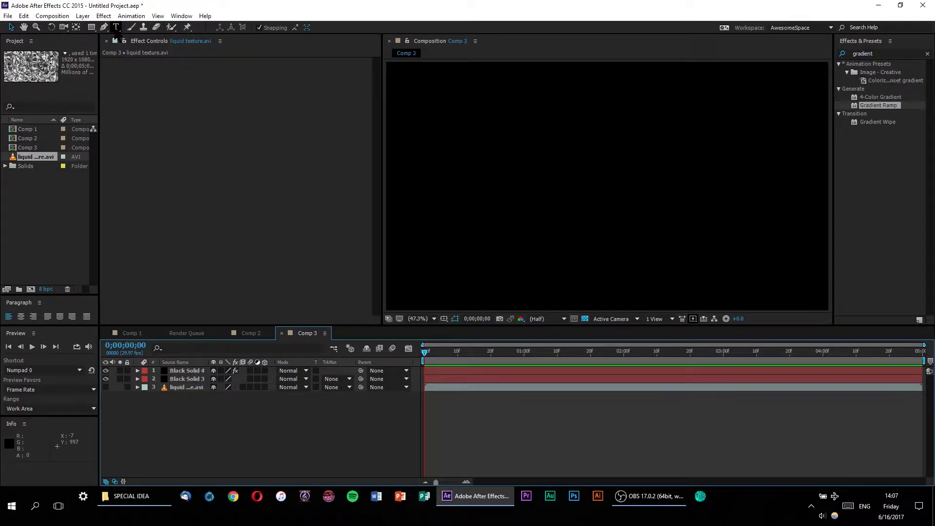
Step: Create a 'TEXTURE' text layer in the comp and colour the text white
{"action": "left_click", "coordinate": [115, 28]}
{"action": "left_click", "coordinate": [459, 176]}
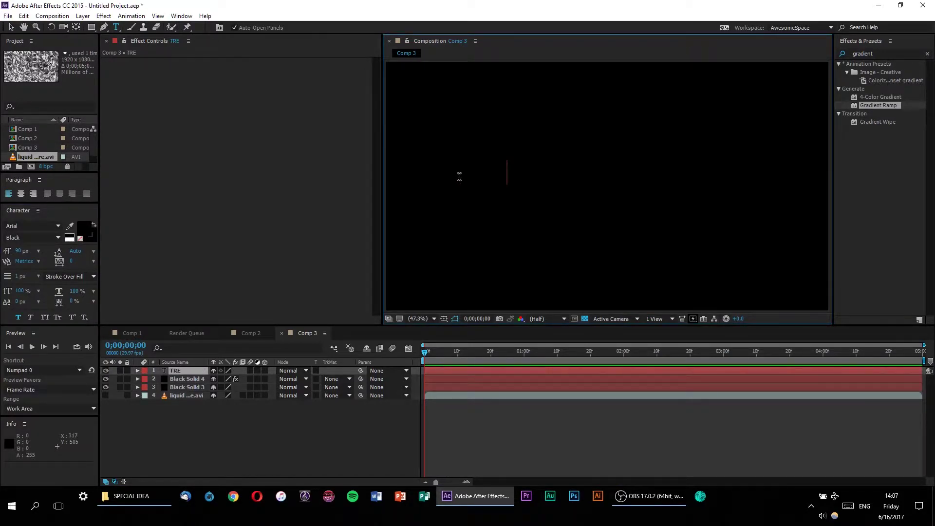
{"action": "type", "text": "TEX"}
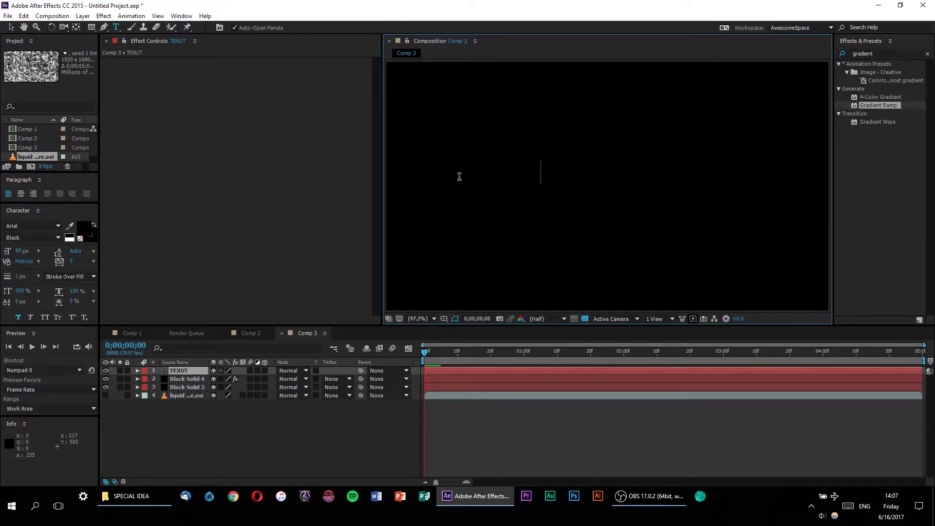
{"action": "type", "text": "T"}
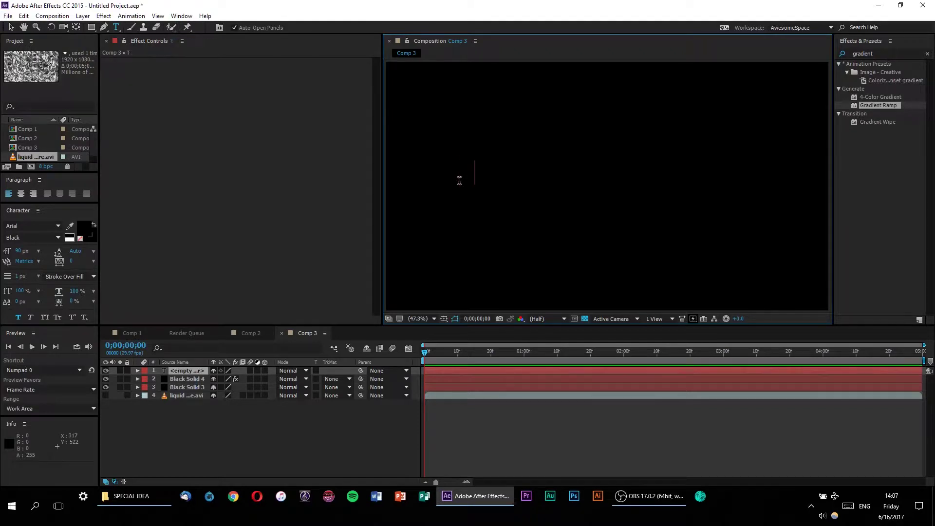
{"action": "type", "text": "TURE"}
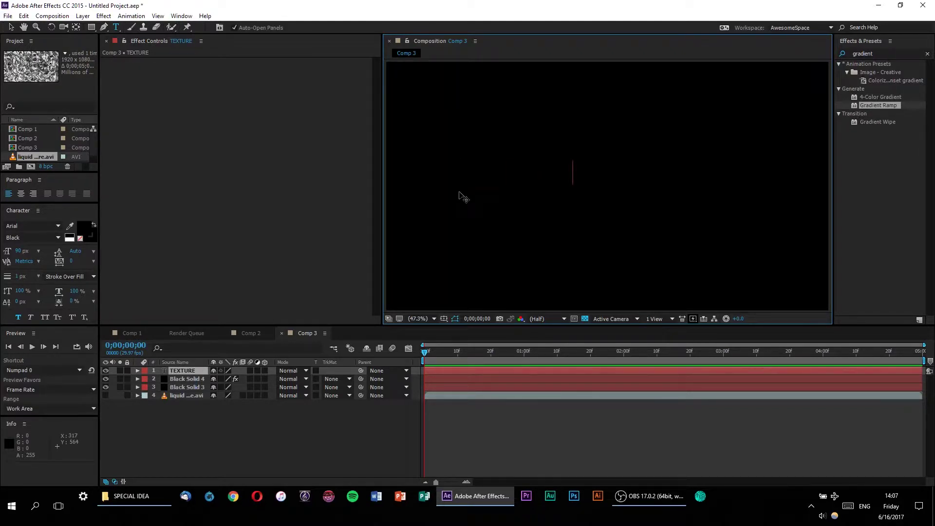
{"action": "double_click", "coordinate": [459, 192]}
{"action": "left_click", "coordinate": [84, 228]}
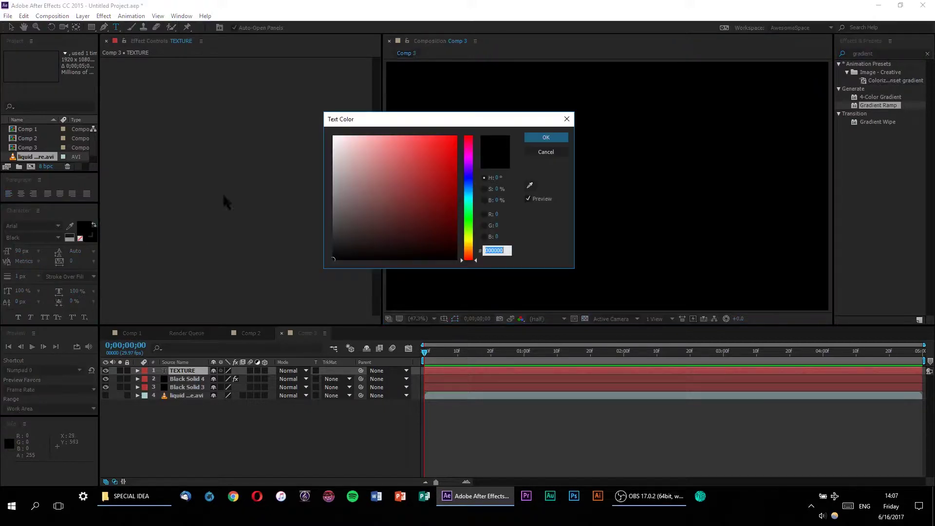
{"action": "left_click", "coordinate": [334, 137]}
{"action": "left_click", "coordinate": [546, 137]}
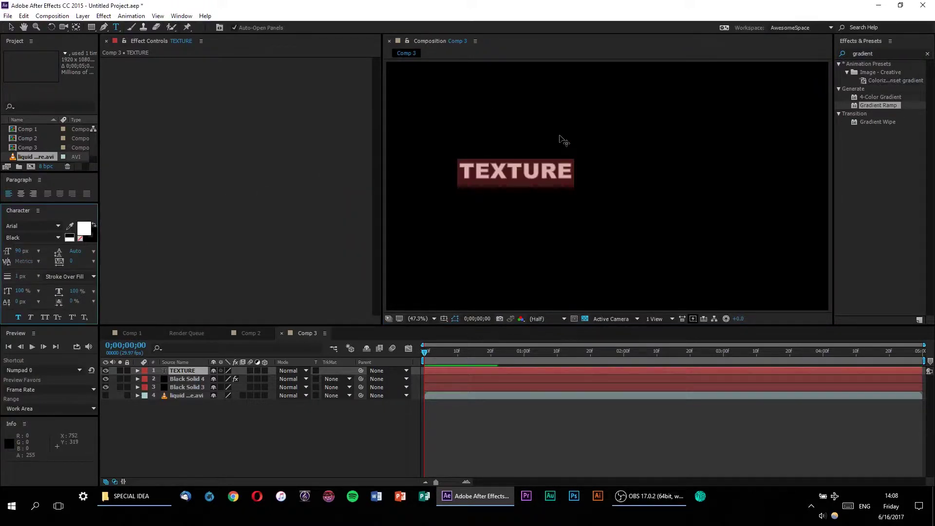
Step: Enlarge the TEXTURE text to 218 px and move its layer just below Black Solid 4
{"action": "left_click", "coordinate": [10, 27]}
{"action": "key", "text": "ctrl+shift+period"}
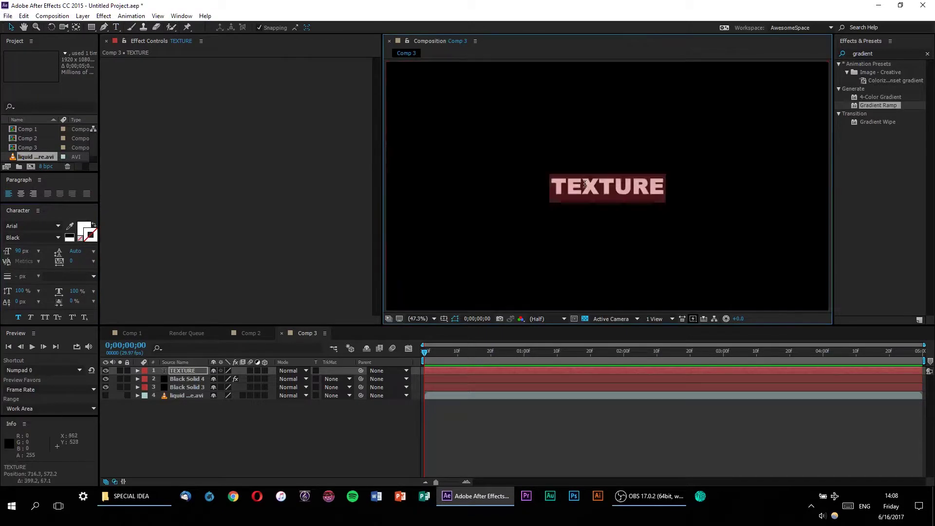
{"action": "left_click_drag", "start_coordinate": [679, 188], "coordinate": [598, 198]}
{"action": "left_click", "coordinate": [604, 243]}
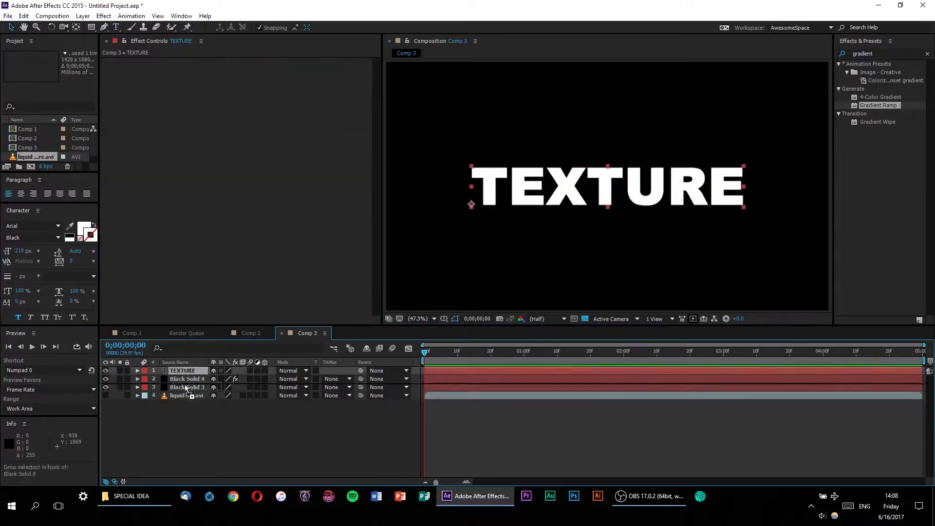
{"action": "mouse_move", "coordinate": [183, 370]}
{"action": "left_mouse_down"}
{"action": "mouse_move", "coordinate": [183, 385]}
{"action": "mouse_move", "coordinate": [188, 379]}
{"action": "left_mouse_up"}
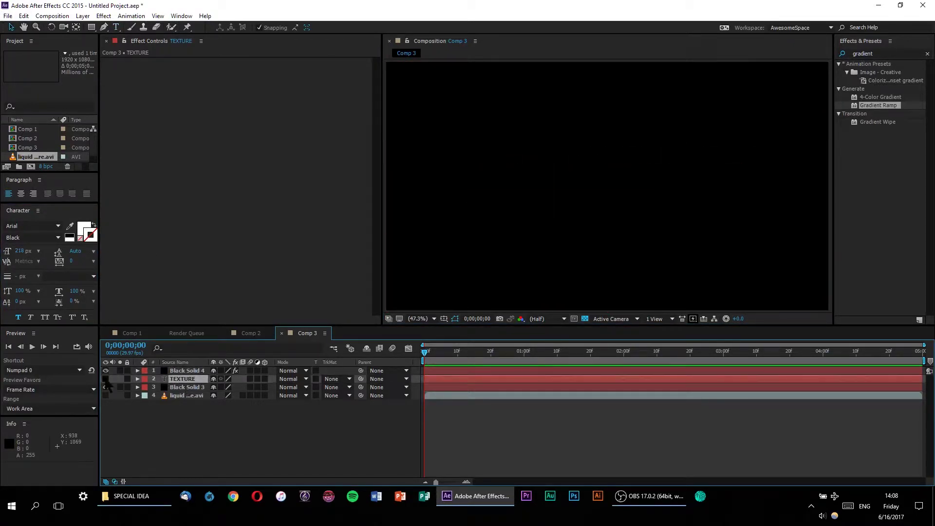
Step: Set Element's Custom Text and Masks Path Layer 1 on Black Solid 4 to TEXTURE
{"action": "left_click", "coordinate": [188, 374]}
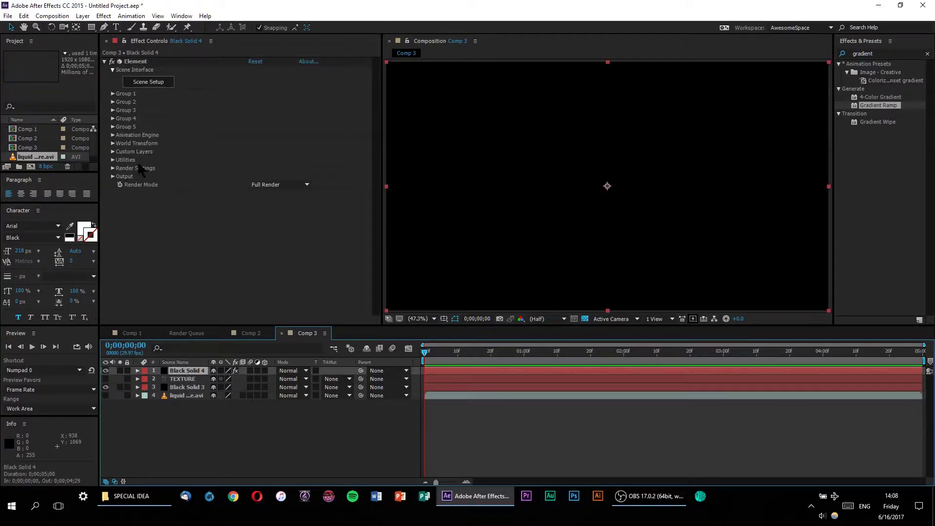
{"action": "left_click", "coordinate": [123, 153]}
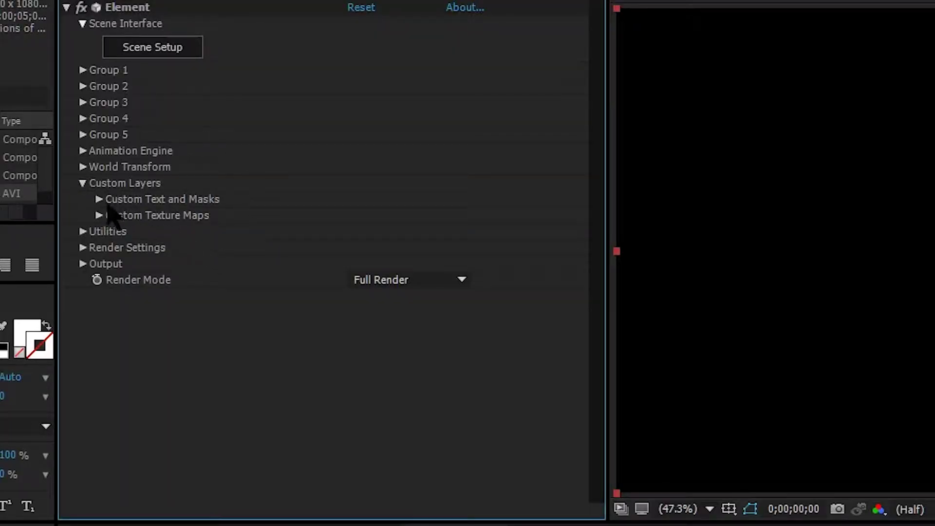
{"action": "left_click", "coordinate": [99, 199]}
{"action": "left_click", "coordinate": [422, 215]}
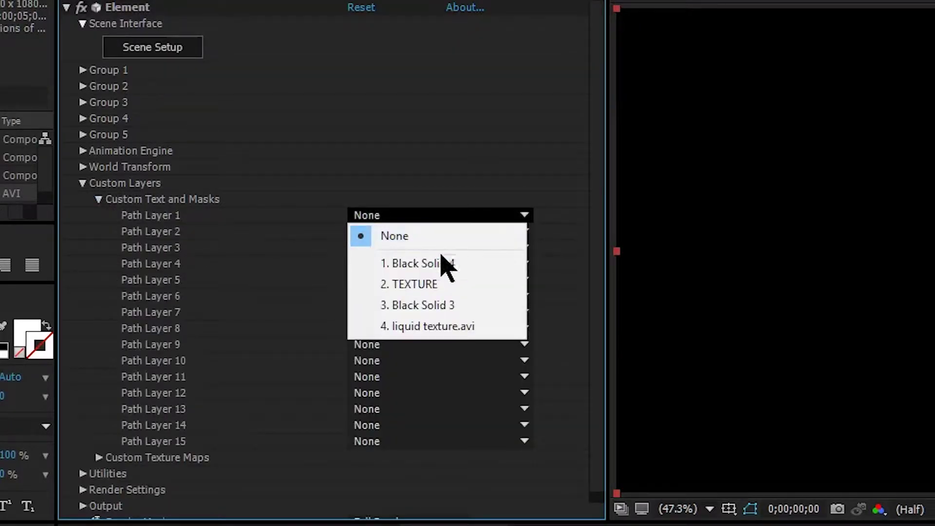
{"action": "left_click", "coordinate": [448, 287]}
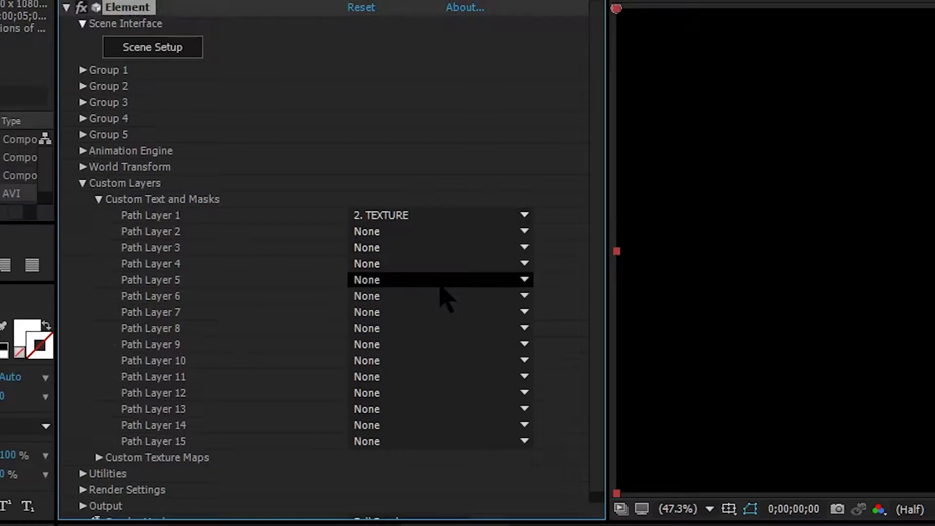
{"action": "left_click", "coordinate": [100, 200]}
Step: Set Element's Custom Texture Maps Layer 1 to liquid texture.avi
{"action": "left_click", "coordinate": [99, 216]}
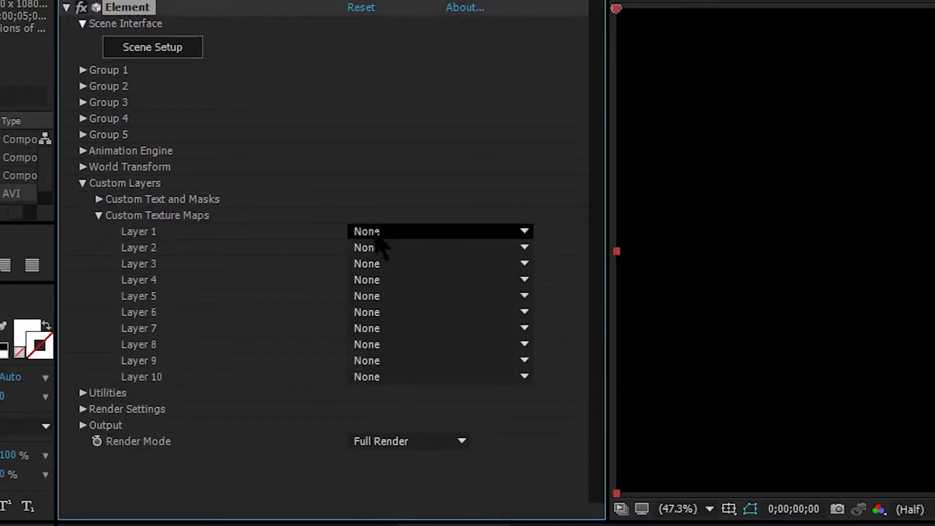
{"action": "left_click", "coordinate": [376, 235]}
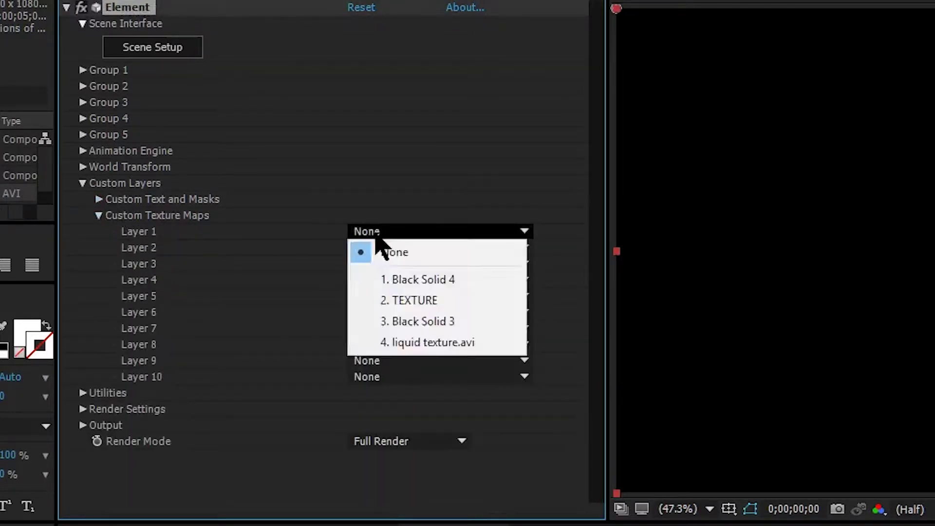
{"action": "left_click", "coordinate": [460, 343]}
{"action": "left_click", "coordinate": [99, 216]}
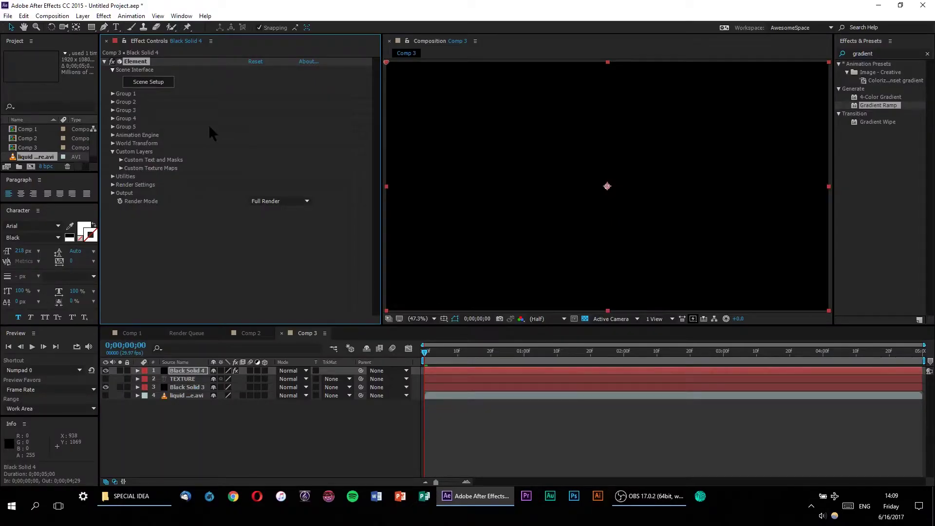
Step: In Element's Scene Setup, raise Bevel 1 Extrude to 1.75 to deepen the TEXTURE letters
{"action": "left_click", "coordinate": [167, 83]}
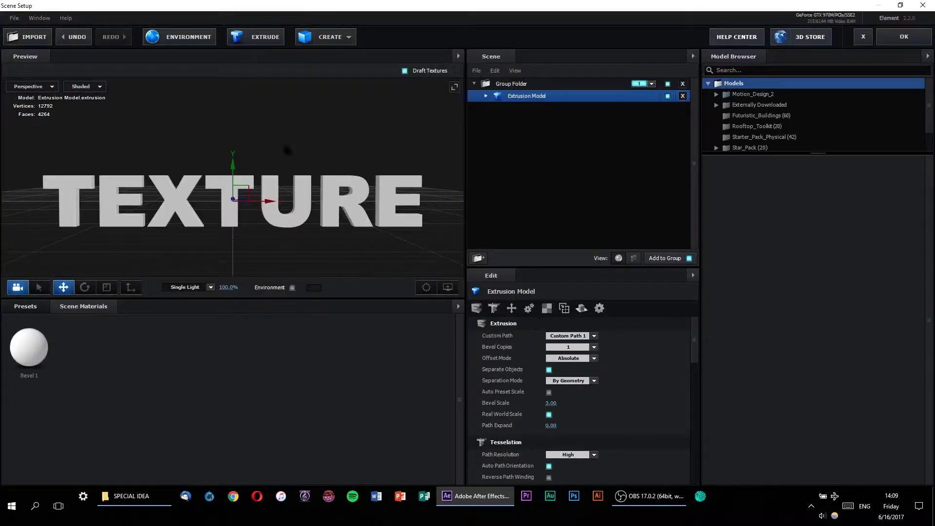
{"action": "mouse_move", "coordinate": [336, 218]}
{"action": "left_mouse_down"}
{"action": "mouse_move", "coordinate": [375, 176]}
{"action": "mouse_move", "coordinate": [341, 217]}
{"action": "left_mouse_up"}
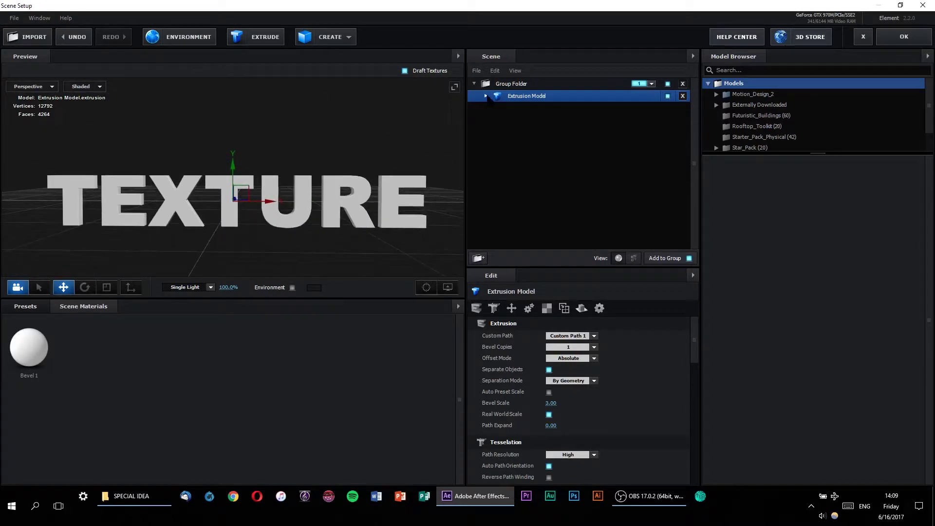
{"action": "left_click", "coordinate": [485, 95]}
{"action": "left_click", "coordinate": [528, 108]}
{"action": "left_click_drag", "start_coordinate": [551, 336], "coordinate": [588, 338]}
{"action": "mouse_move", "coordinate": [354, 200]}
{"action": "left_mouse_down"}
{"action": "mouse_move", "coordinate": [317, 197]}
{"action": "mouse_move", "coordinate": [356, 200]}
{"action": "left_mouse_up"}
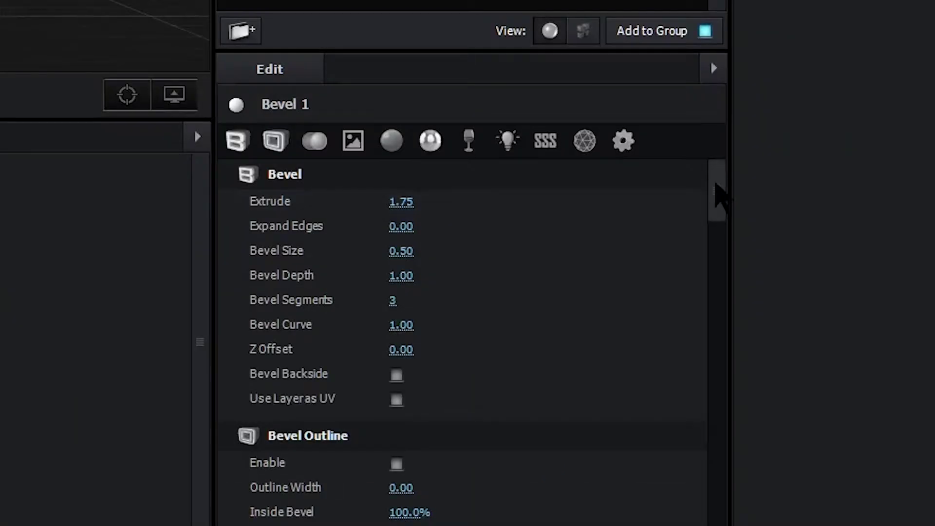
{"action": "left_click_drag", "start_coordinate": [694, 332], "coordinate": [694, 339]}
{"action": "left_click_drag", "start_coordinate": [715, 204], "coordinate": [713, 253]}
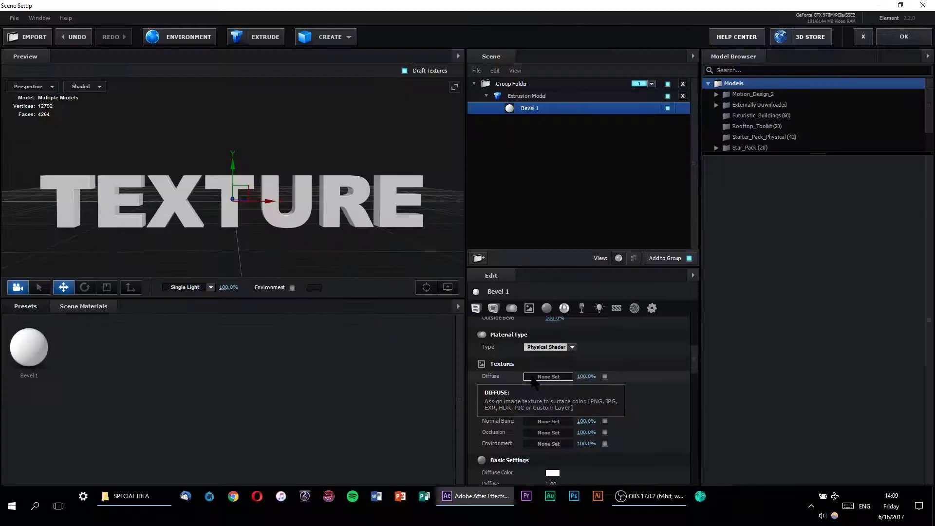
Step: Use Custom Layer 1, the liquid texture clip, as Bevel 1's Diffuse texture
{"action": "left_click", "coordinate": [532, 378]}
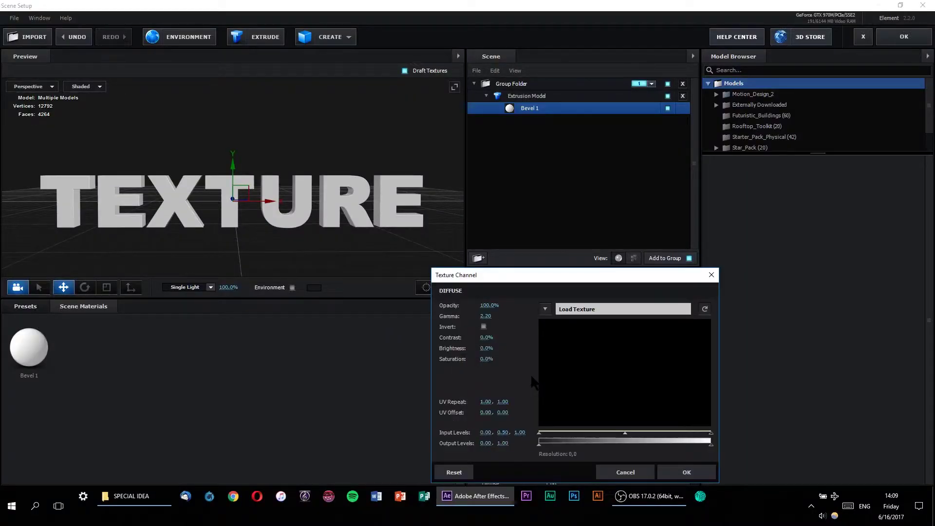
{"action": "left_click", "coordinate": [546, 309]}
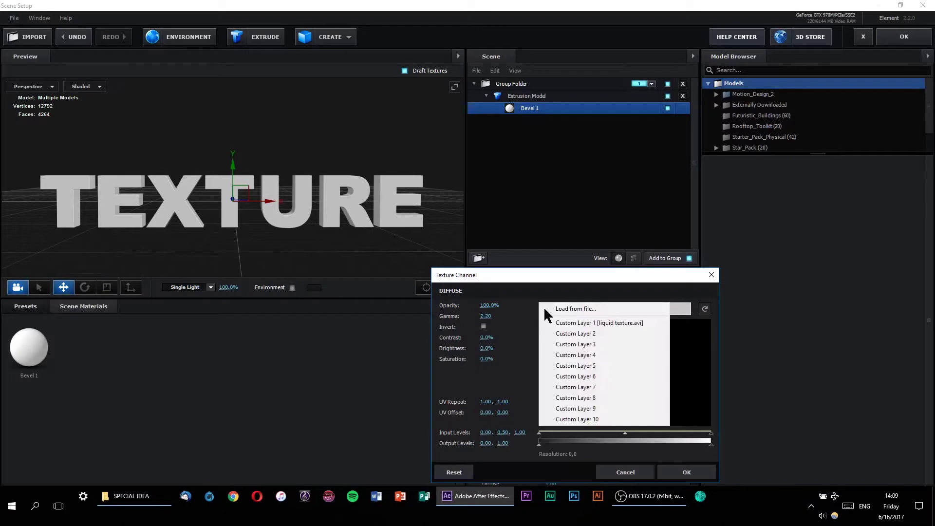
{"action": "left_click", "coordinate": [570, 323]}
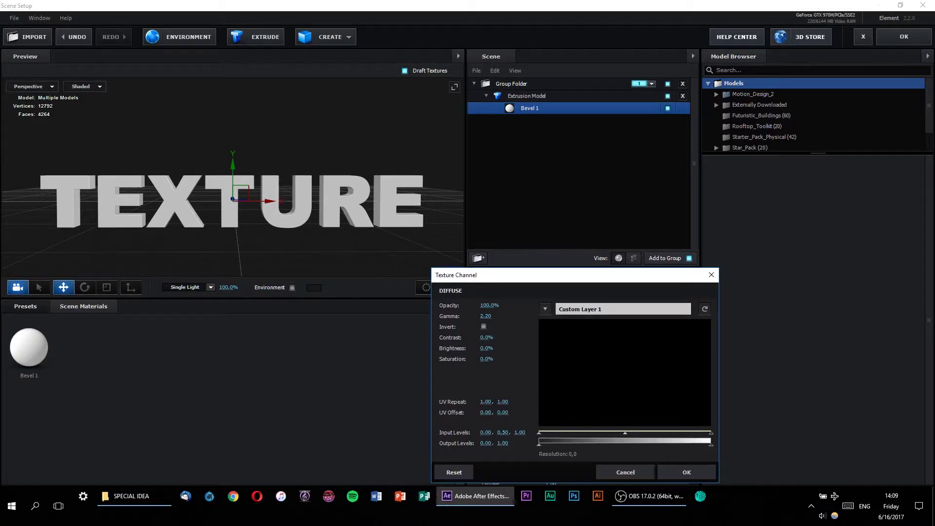
{"action": "left_click", "coordinate": [687, 472]}
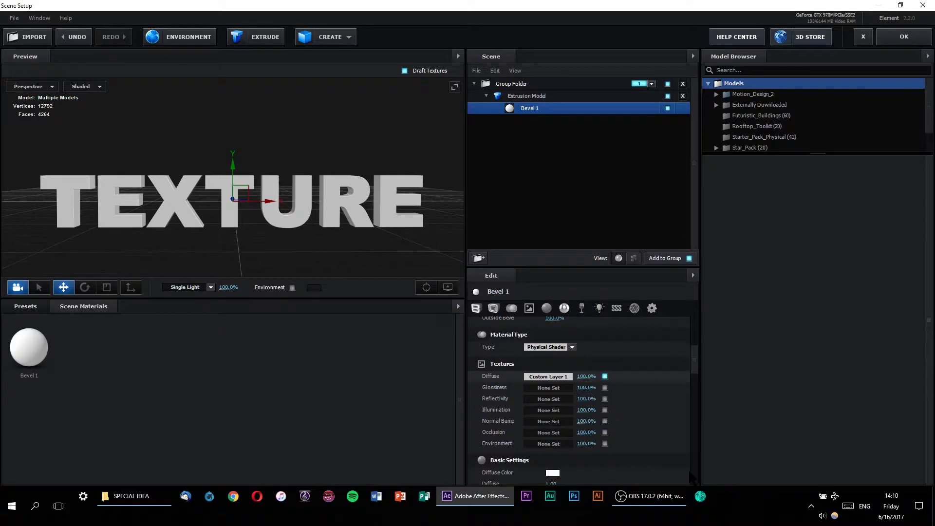
Step: Use Custom Layer 1 as Bevel 1's Glossiness texture as well
{"action": "left_click", "coordinate": [561, 391]}
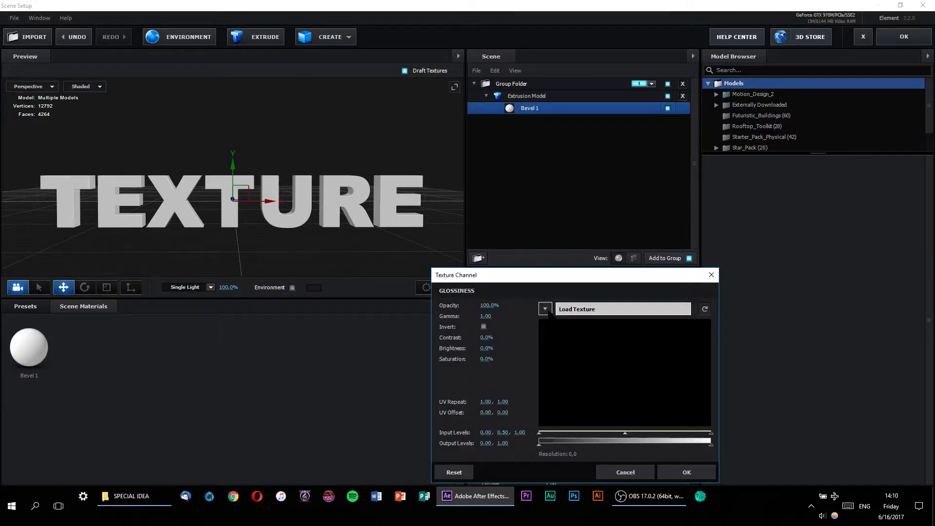
{"action": "left_click", "coordinate": [545, 309]}
{"action": "left_click", "coordinate": [579, 323]}
{"action": "left_click", "coordinate": [673, 473]}
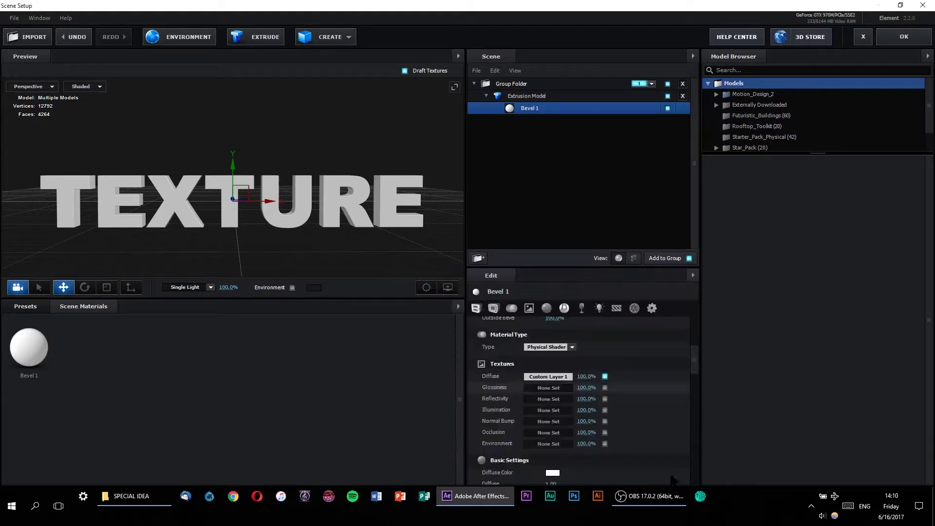
Step: Assign Custom Layer 1 to Bevel 1's Reflectivity texture and leave Scene Setup
{"action": "left_click", "coordinate": [561, 402]}
{"action": "left_click", "coordinate": [545, 309]}
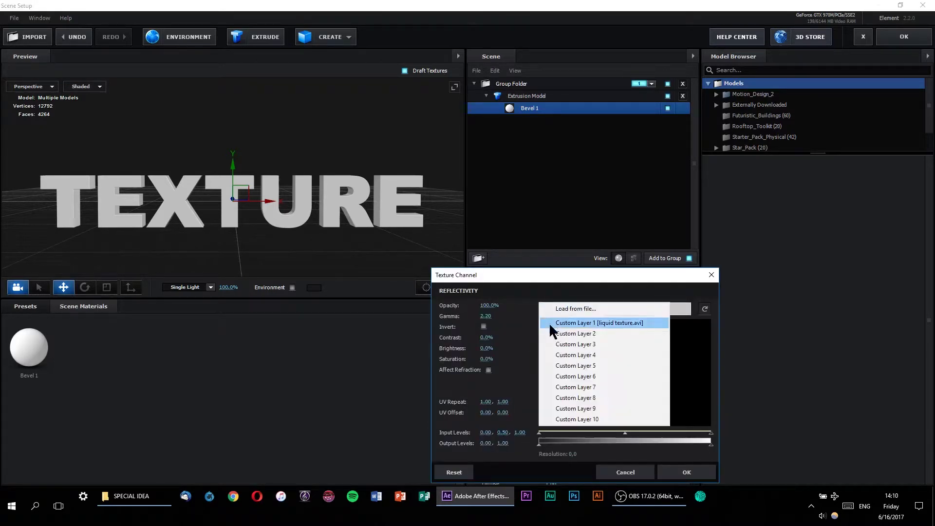
{"action": "left_click", "coordinate": [553, 322]}
{"action": "left_click", "coordinate": [678, 474]}
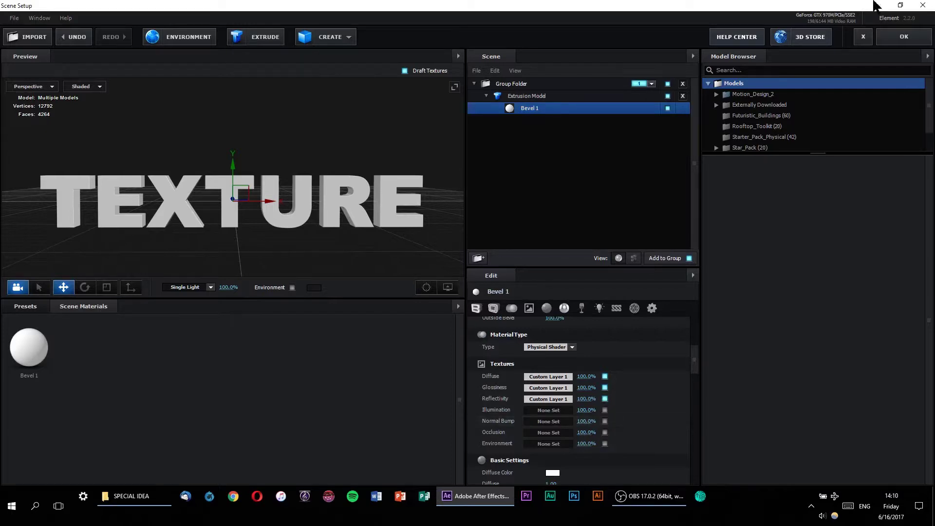
{"action": "left_click", "coordinate": [891, 39]}
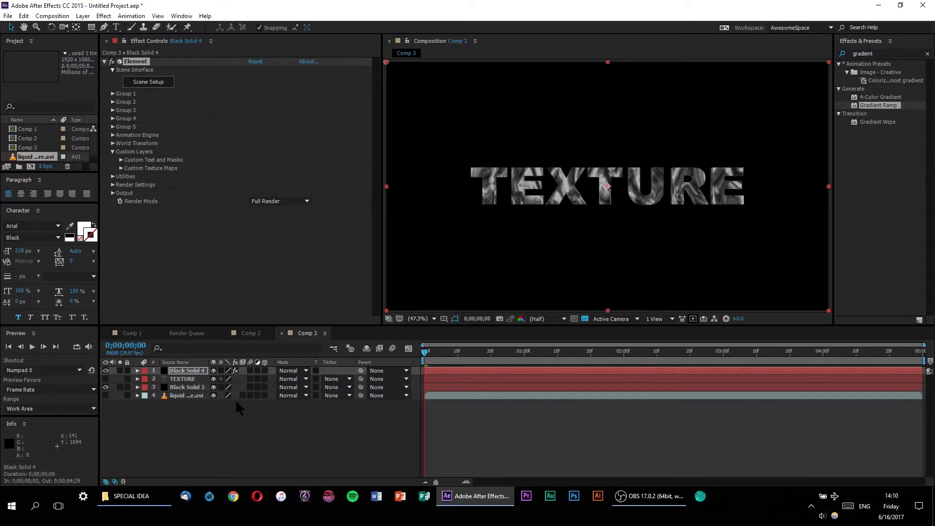
Step: Preview Comp 3 to watch the liquid texture flow across the 3D TEXTURE letters
{"action": "key", "text": "space"}
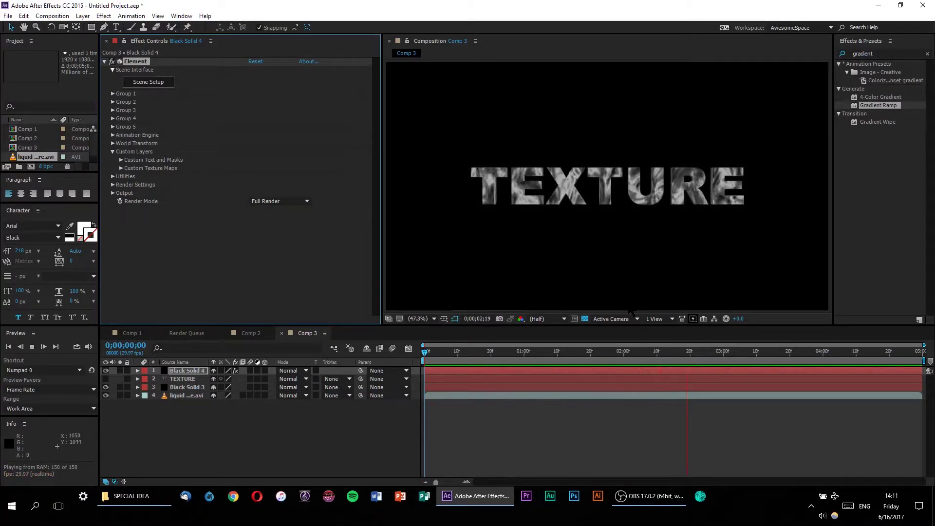
Step: Stop the preview, reopen Element 3D Scene Setup and set the text's Bevel Copies to 2
{"action": "key", "text": "space"}
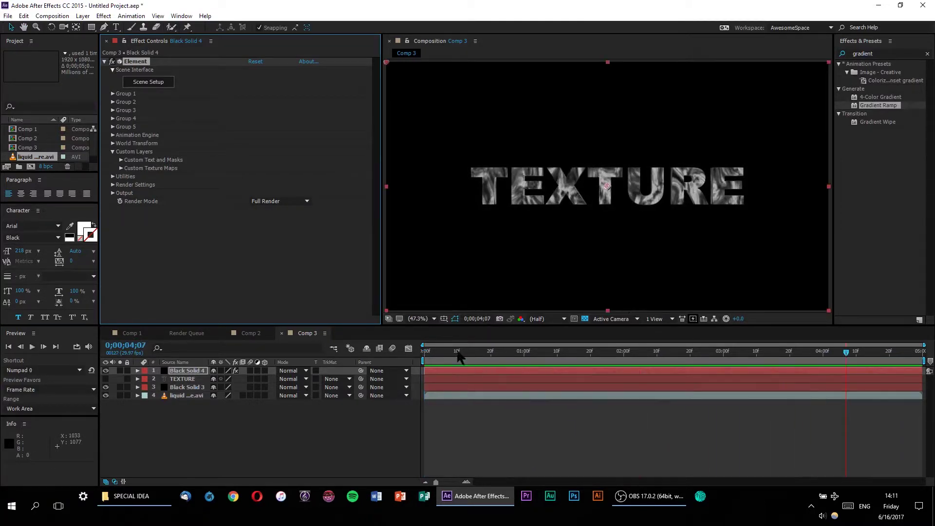
{"action": "left_click", "coordinate": [149, 82]}
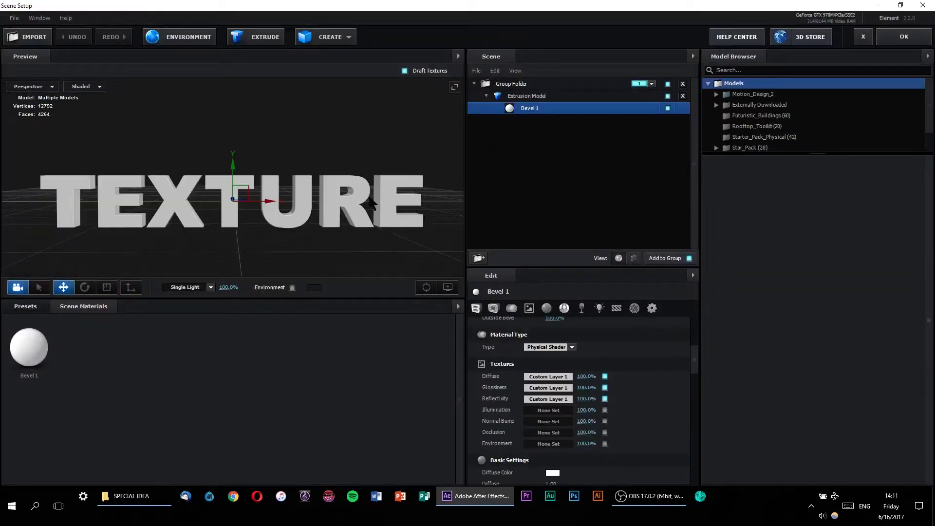
{"action": "left_click", "coordinate": [518, 97]}
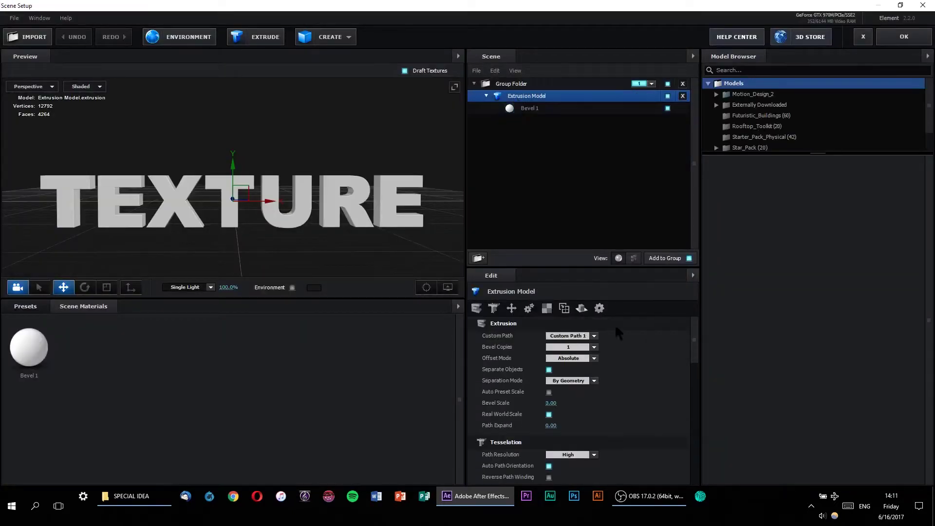
{"action": "left_click", "coordinate": [567, 347]}
{"action": "left_click", "coordinate": [572, 361]}
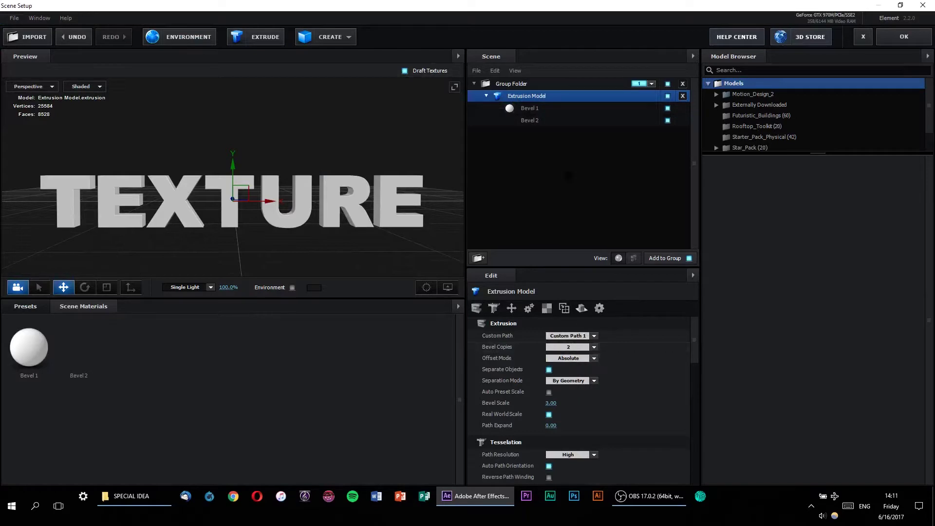
Step: Apply Metal_Diffused to Bevel 2, raising Bevel Size to 4.86 and lowering Extrude to 0.02
{"action": "left_click", "coordinate": [528, 122]}
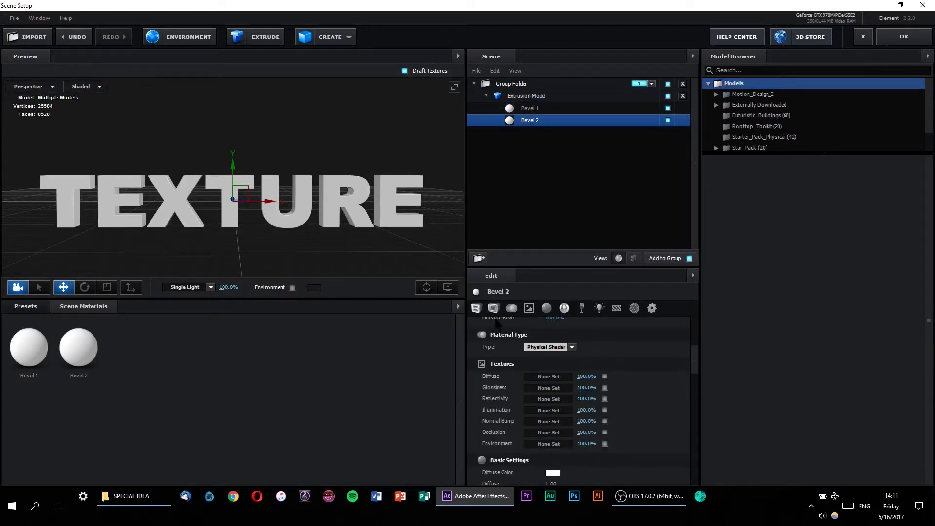
{"action": "left_click", "coordinate": [25, 306]}
{"action": "left_click", "coordinate": [60, 352]}
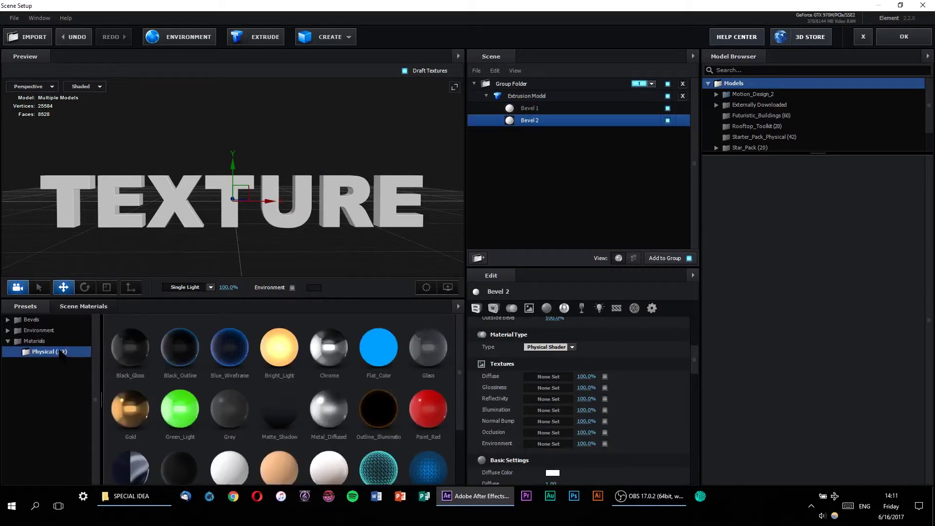
{"action": "left_click_drag", "start_coordinate": [323, 413], "coordinate": [535, 124]}
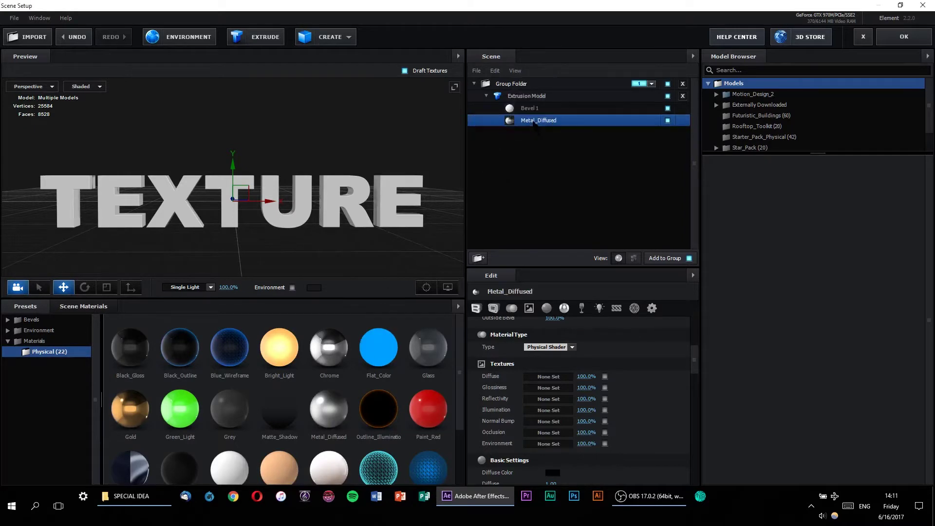
{"action": "scroll", "coordinate": [637, 387], "scroll_direction": "up", "scroll_amount": 5}
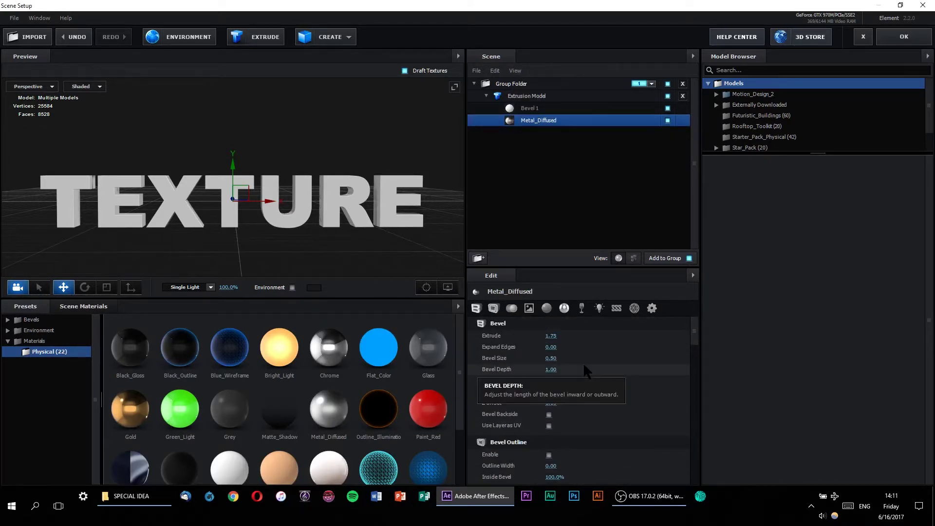
{"action": "left_click_drag", "start_coordinate": [576, 356], "coordinate": [645, 361]}
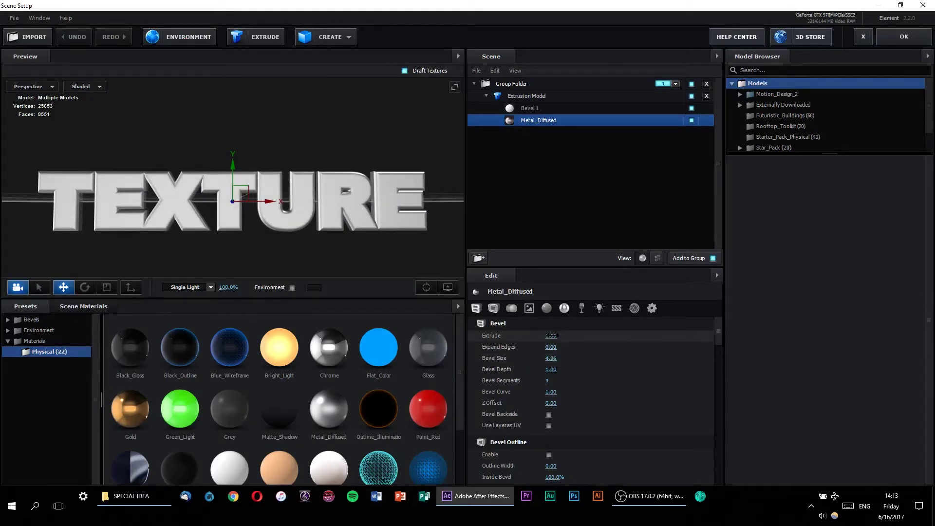
{"action": "left_click_drag", "start_coordinate": [555, 335], "coordinate": [511, 334]}
Step: Confirm the Scene Setup changes so Comp 3 shows TEXTURE with its metallic outer bevel
{"action": "left_click", "coordinate": [904, 36]}
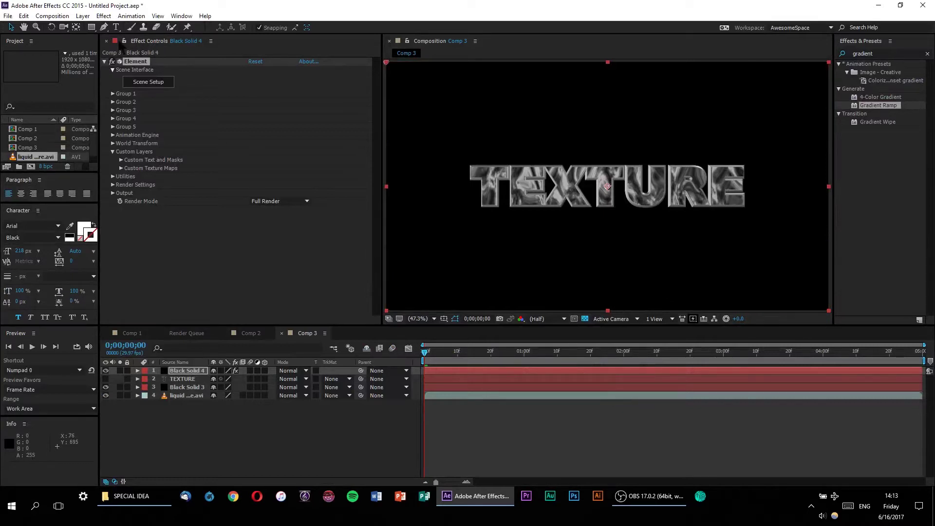
{"action": "left_click", "coordinate": [86, 15]}
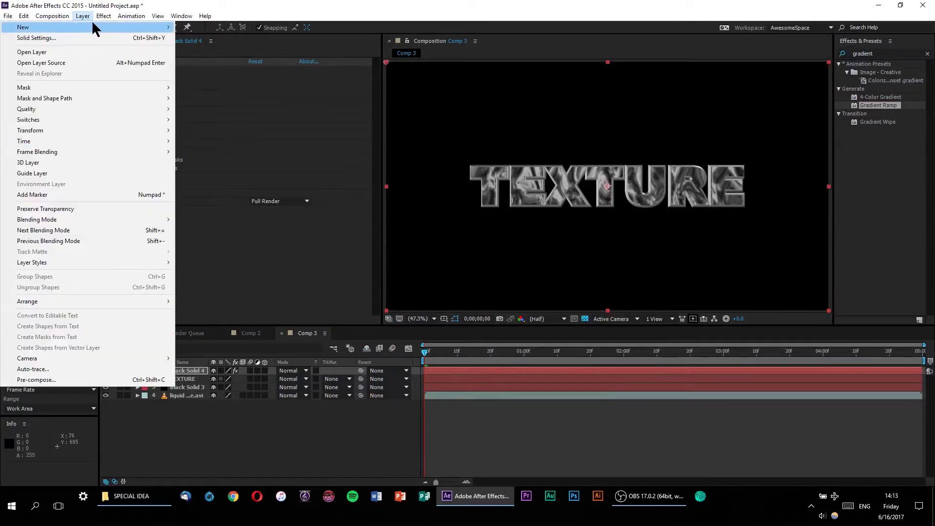
Step: Add Camera 1 with default settings and orbit it to view TEXTURE at an angle
{"action": "mouse_move", "coordinate": [92, 27]}
{"action": "left_click", "coordinate": [223, 55]}
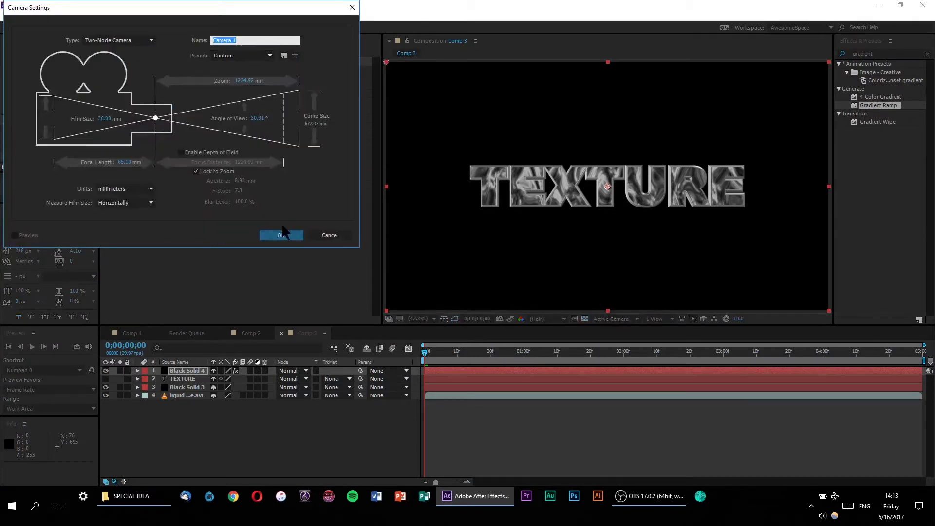
{"action": "left_click", "coordinate": [282, 234]}
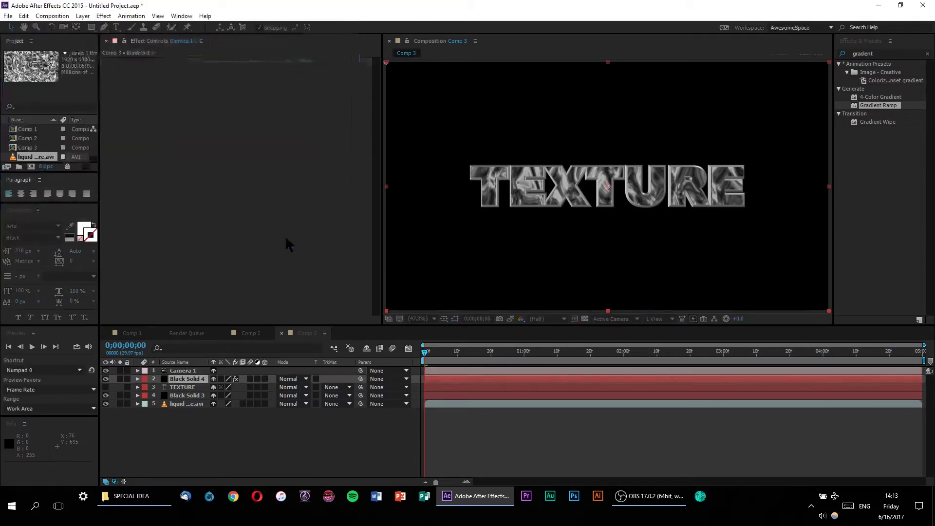
{"action": "left_click", "coordinate": [63, 27]}
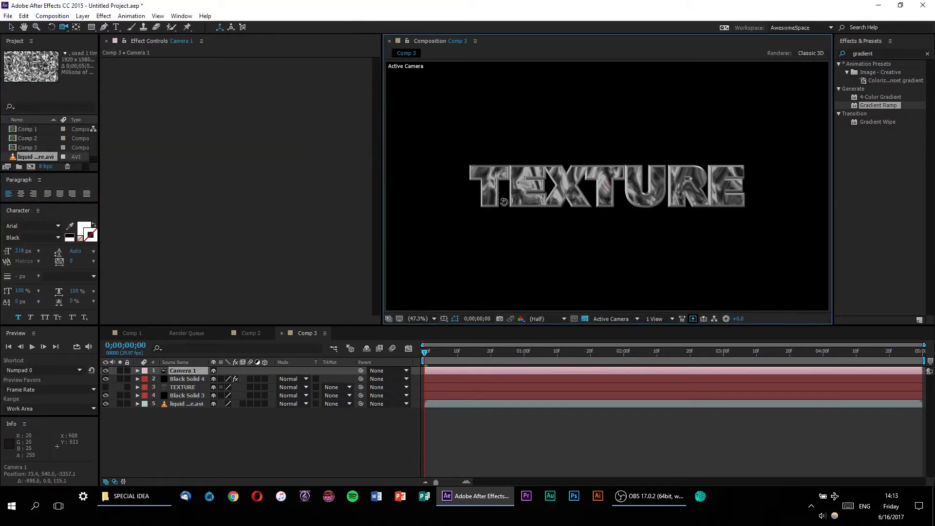
{"action": "left_click_drag", "start_coordinate": [497, 203], "coordinate": [517, 207]}
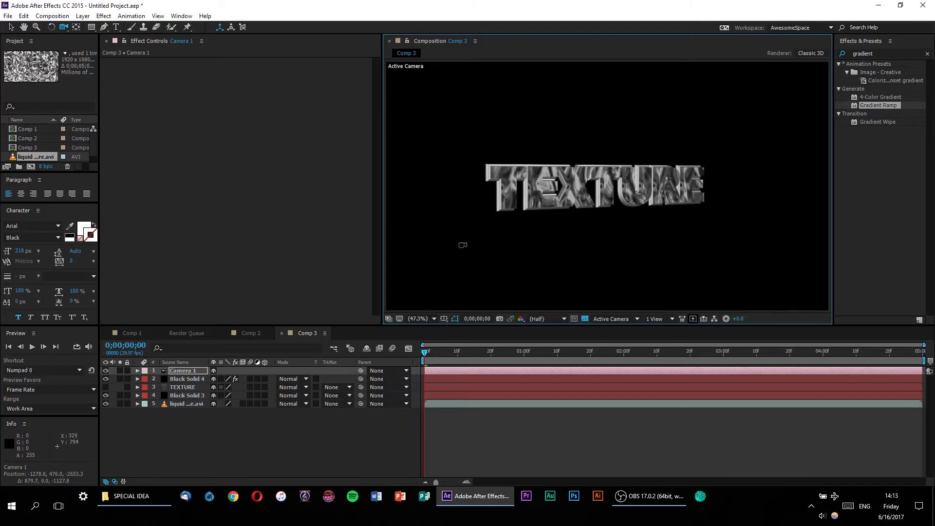
Step: Keyframe Camera 1's Position at the start, orbit to a new view at the end, and preview
{"action": "left_click", "coordinate": [190, 373]}
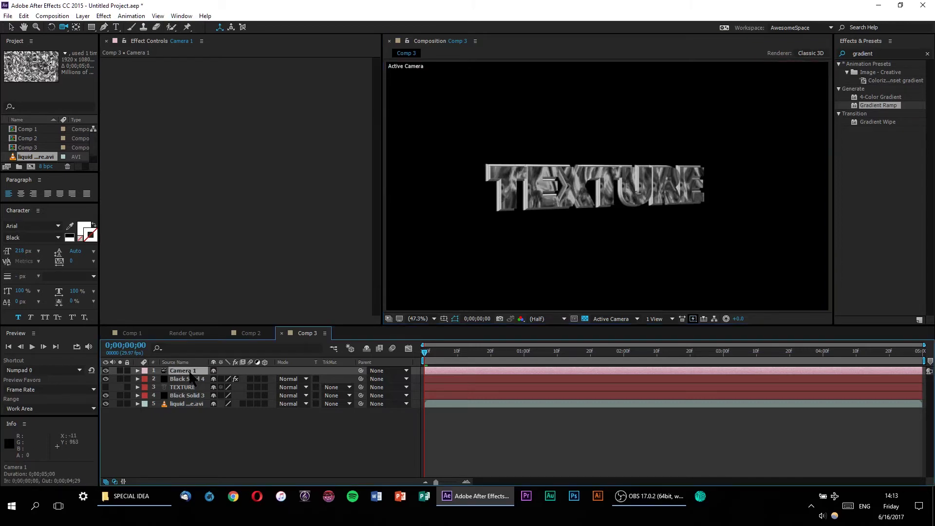
{"action": "key", "text": "p"}
{"action": "left_click", "coordinate": [162, 379]}
{"action": "left_click", "coordinate": [920, 359]}
{"action": "left_click_drag", "start_coordinate": [672, 215], "coordinate": [684, 212]}
{"action": "key", "text": "v"}
{"action": "key", "text": "KP_0"}
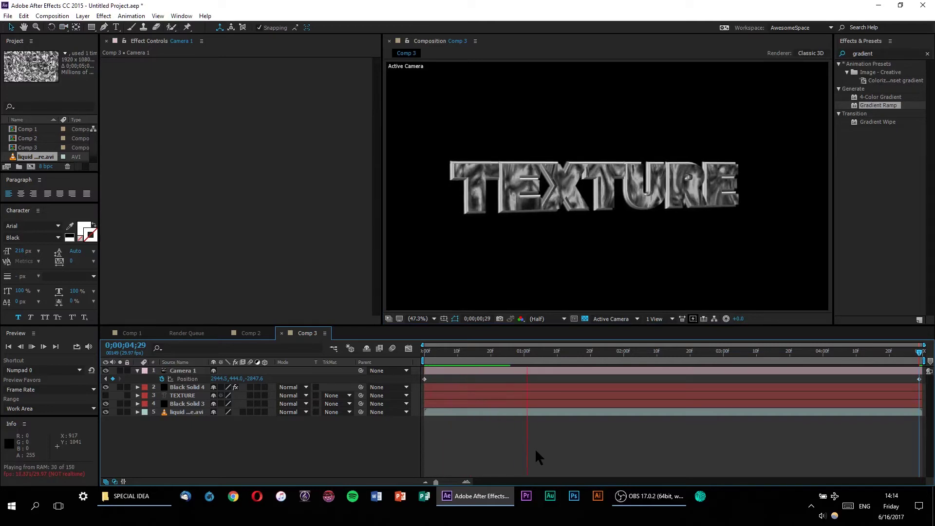